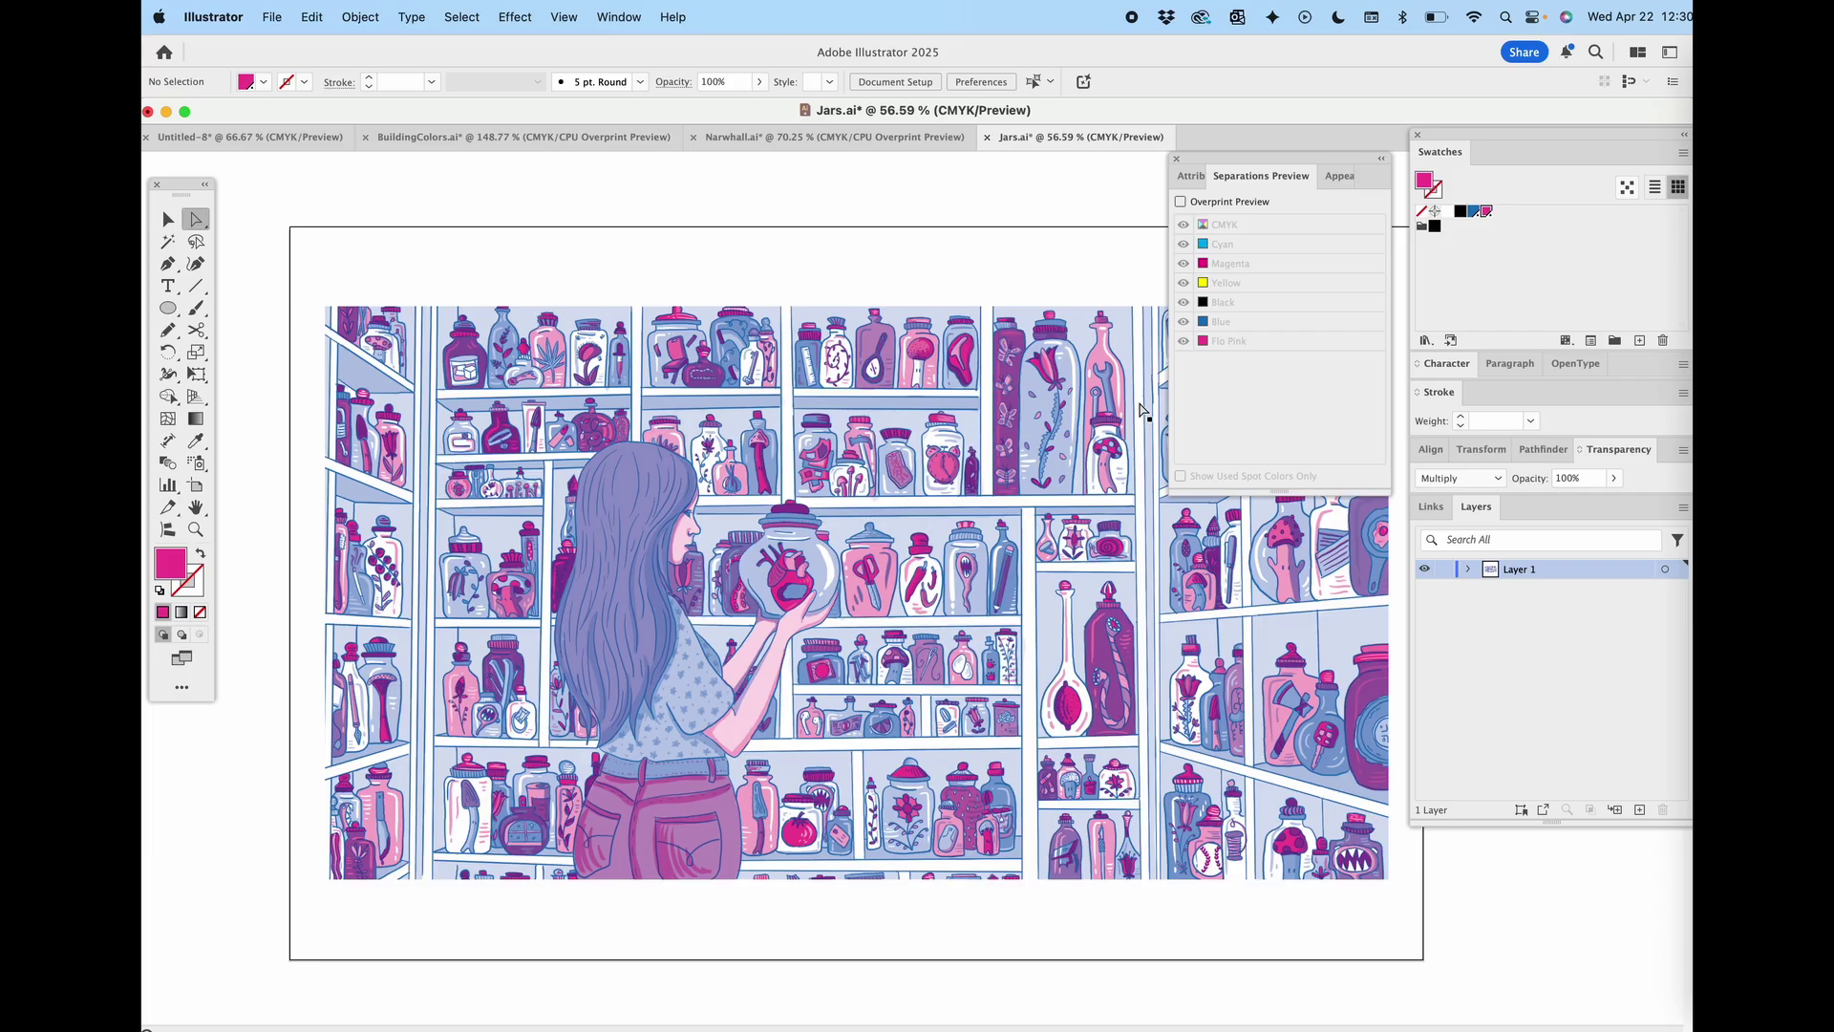
- Turn on Overprint Preview in the Separations Preview for the jars artwork
left_click(1507, 262)
left_click(626, 17)
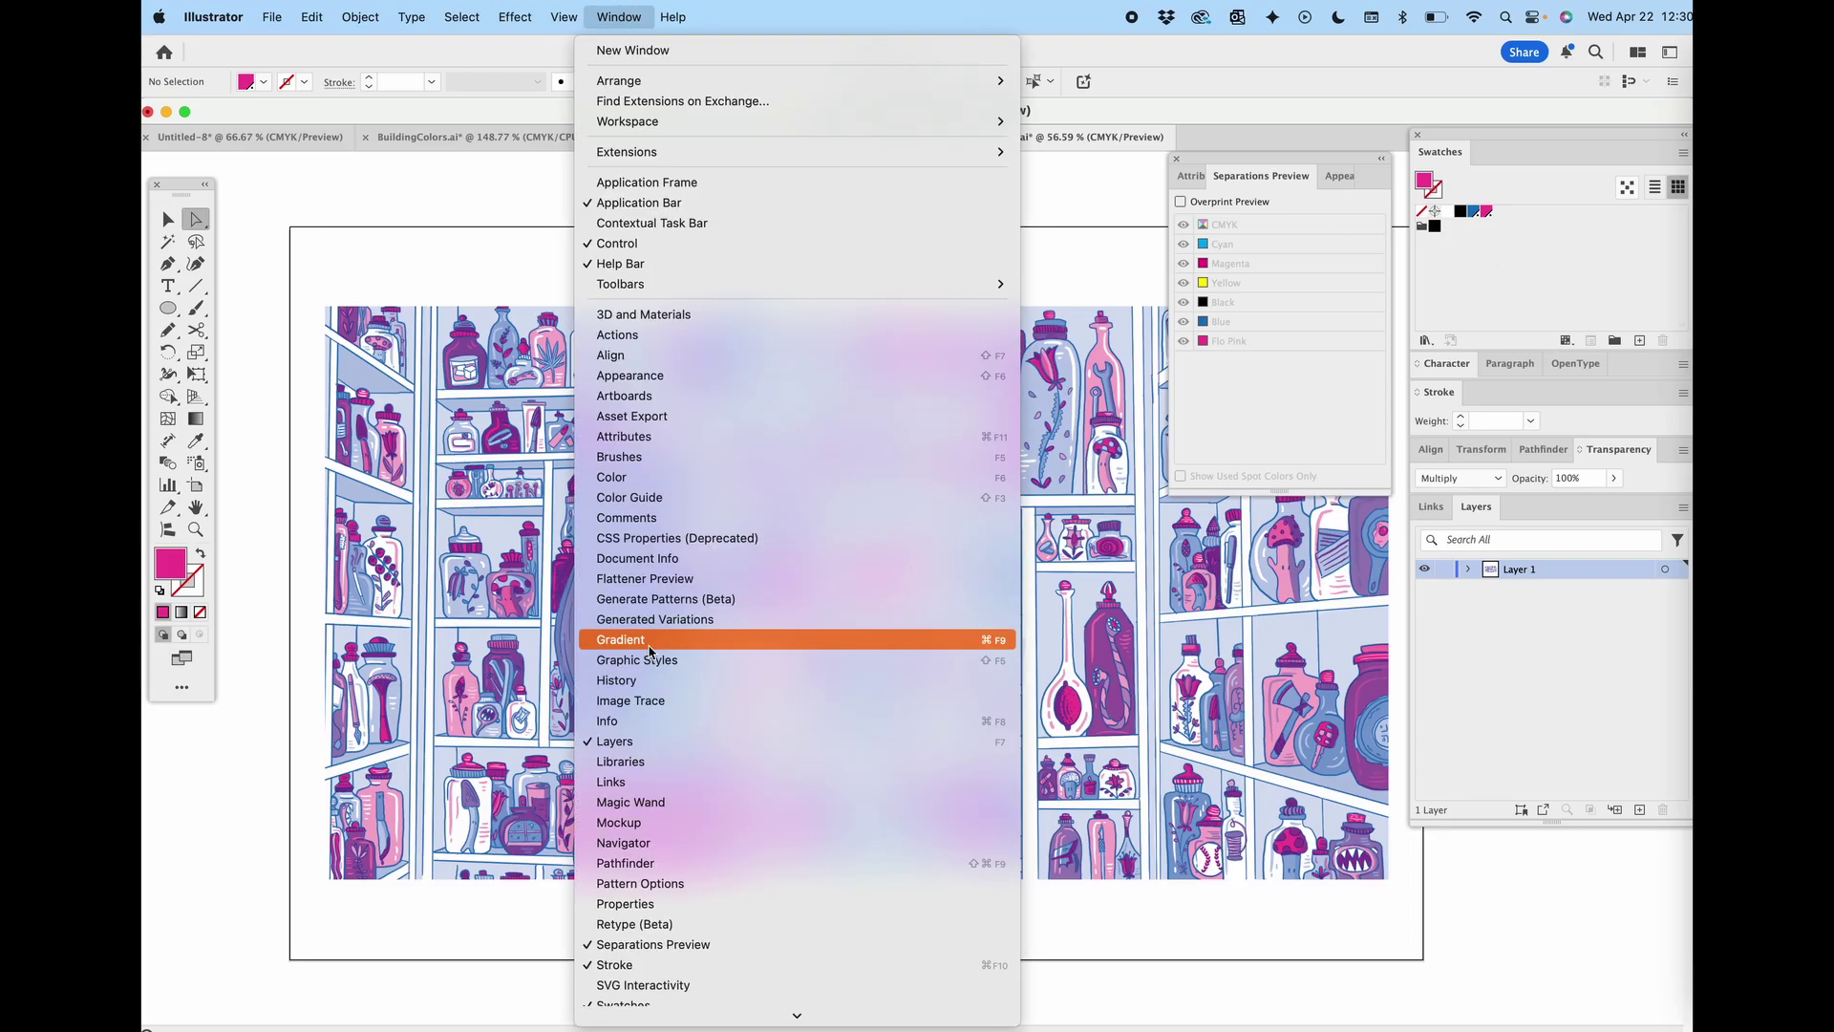
left_click(644, 946)
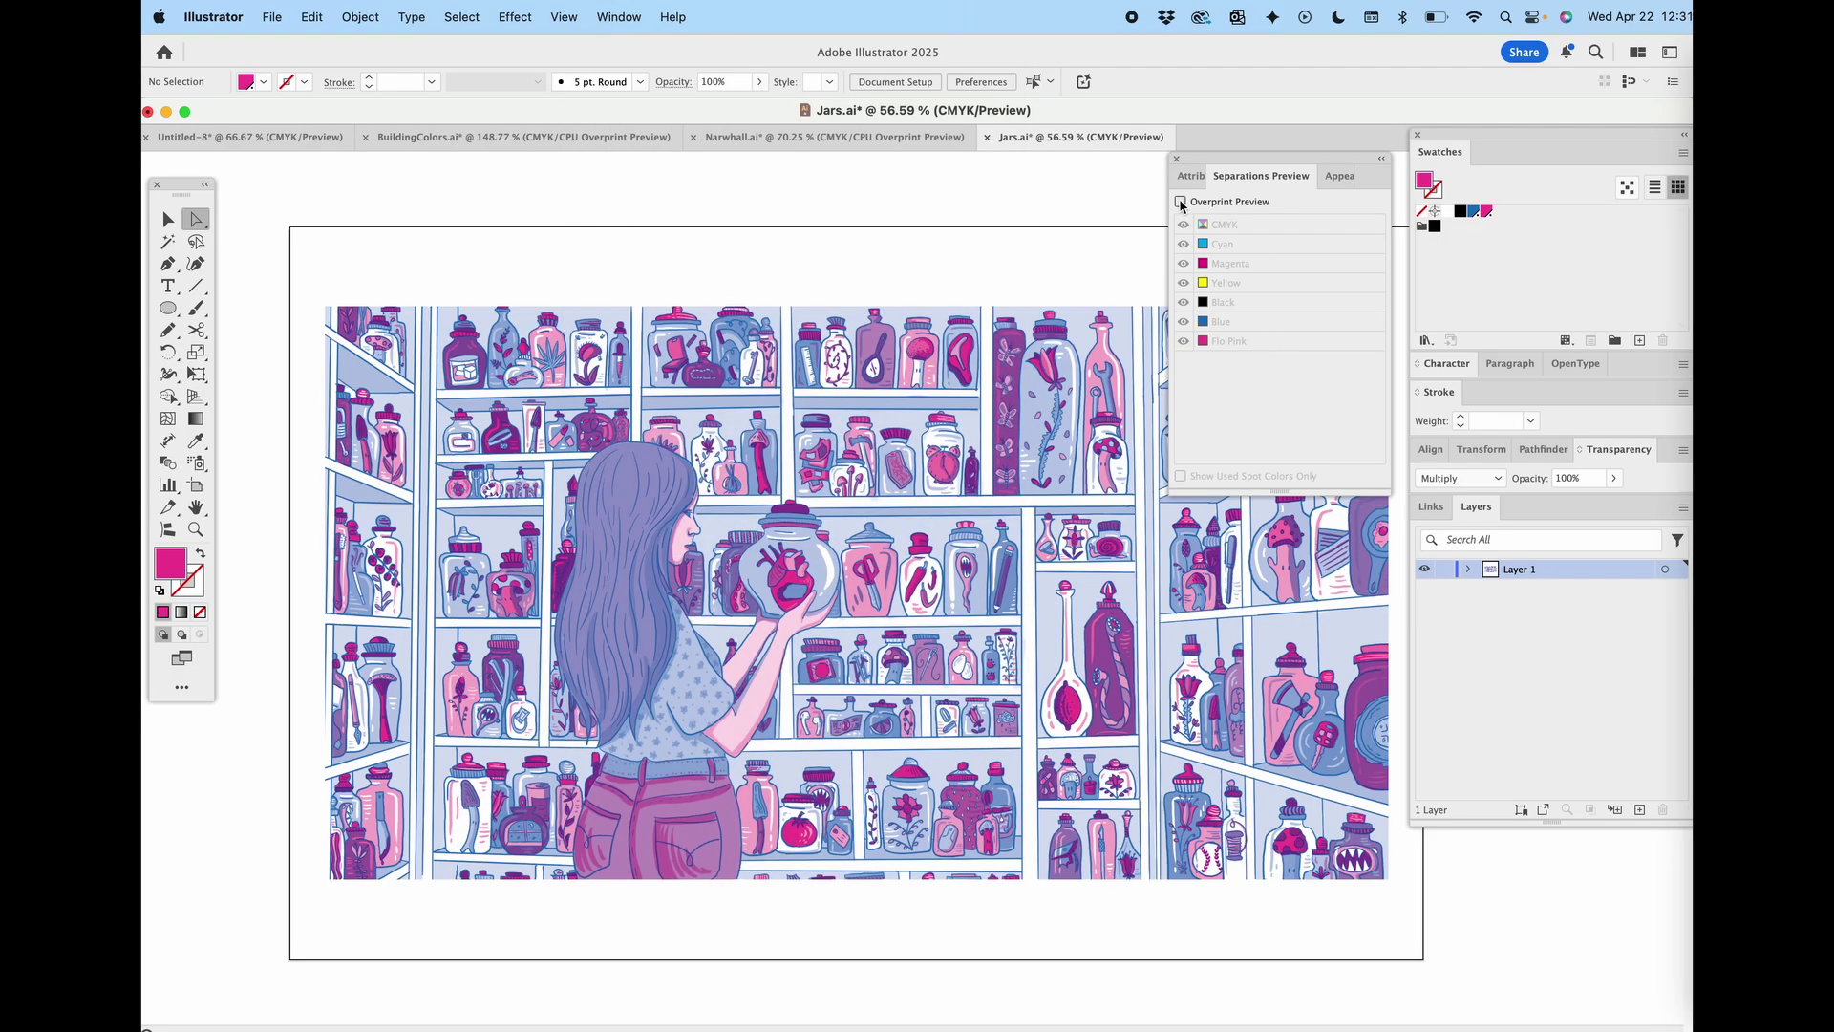
left_click(1182, 203)
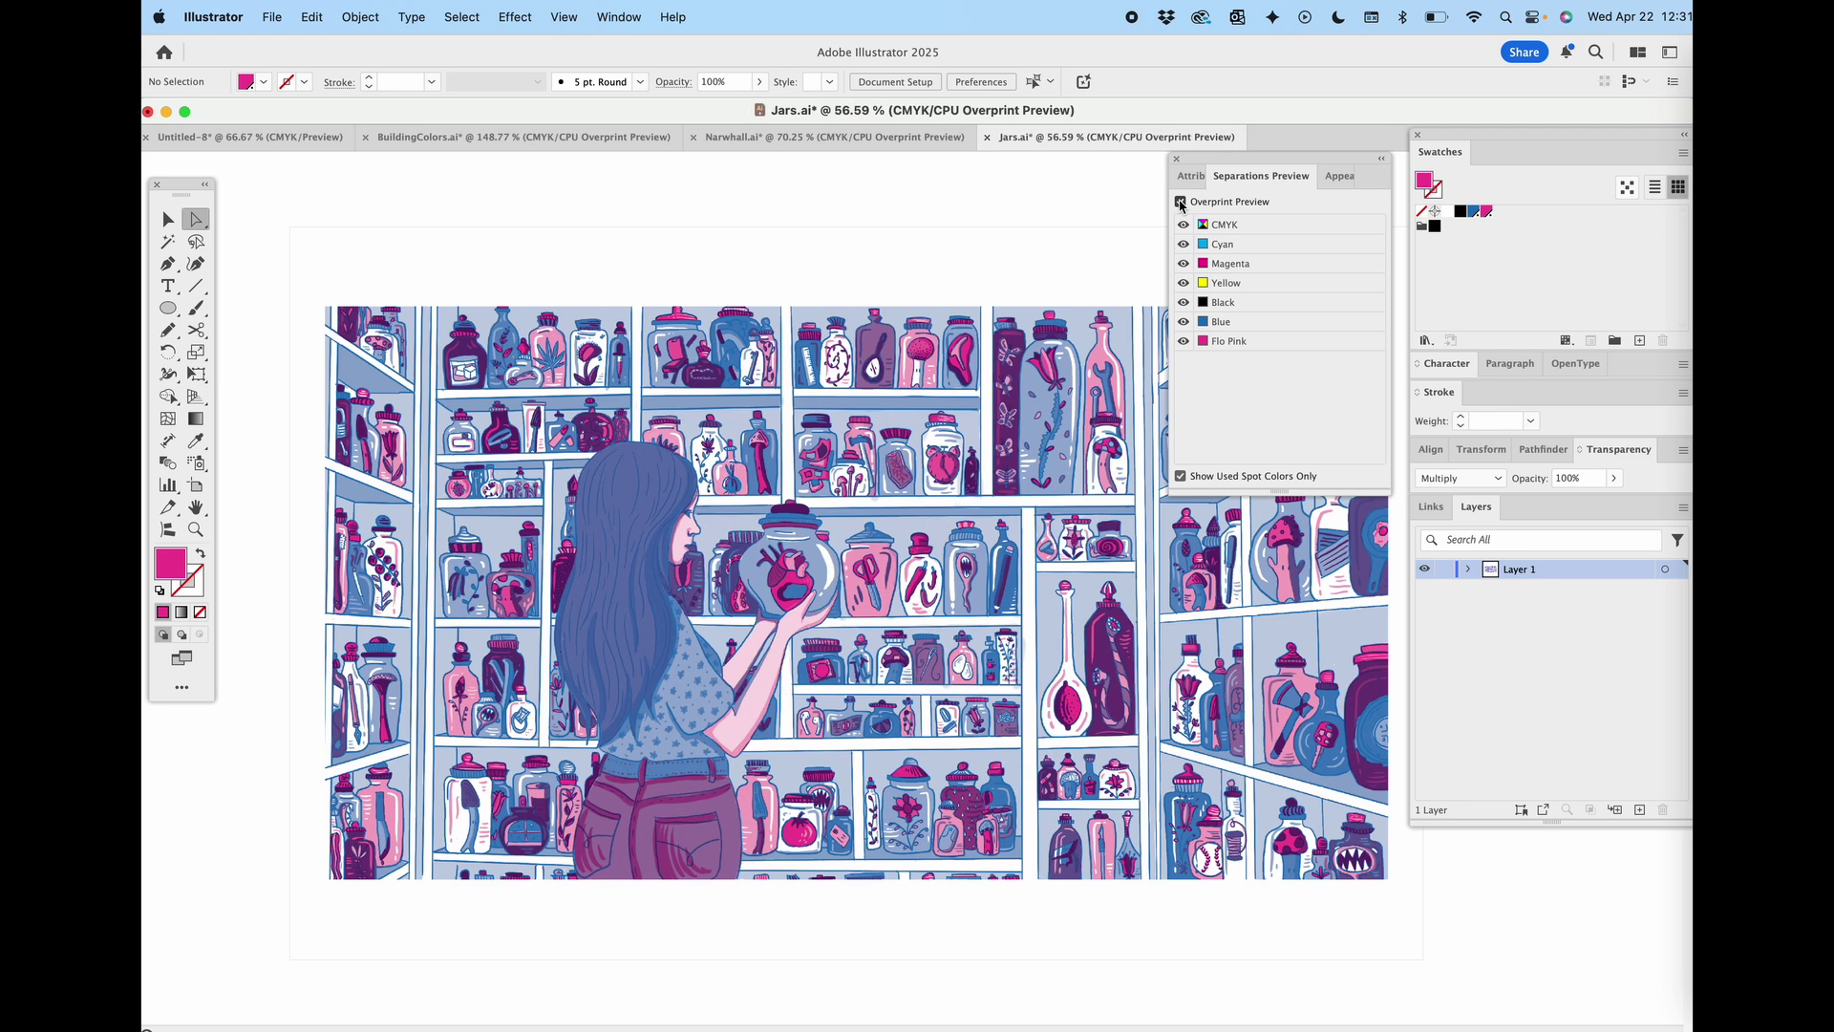
- Hide the CMYK plates, view the Flo Pink and Blue separations individually and together, and turn off Overprint Preview
left_click(1184, 224)
left_click(1189, 325)
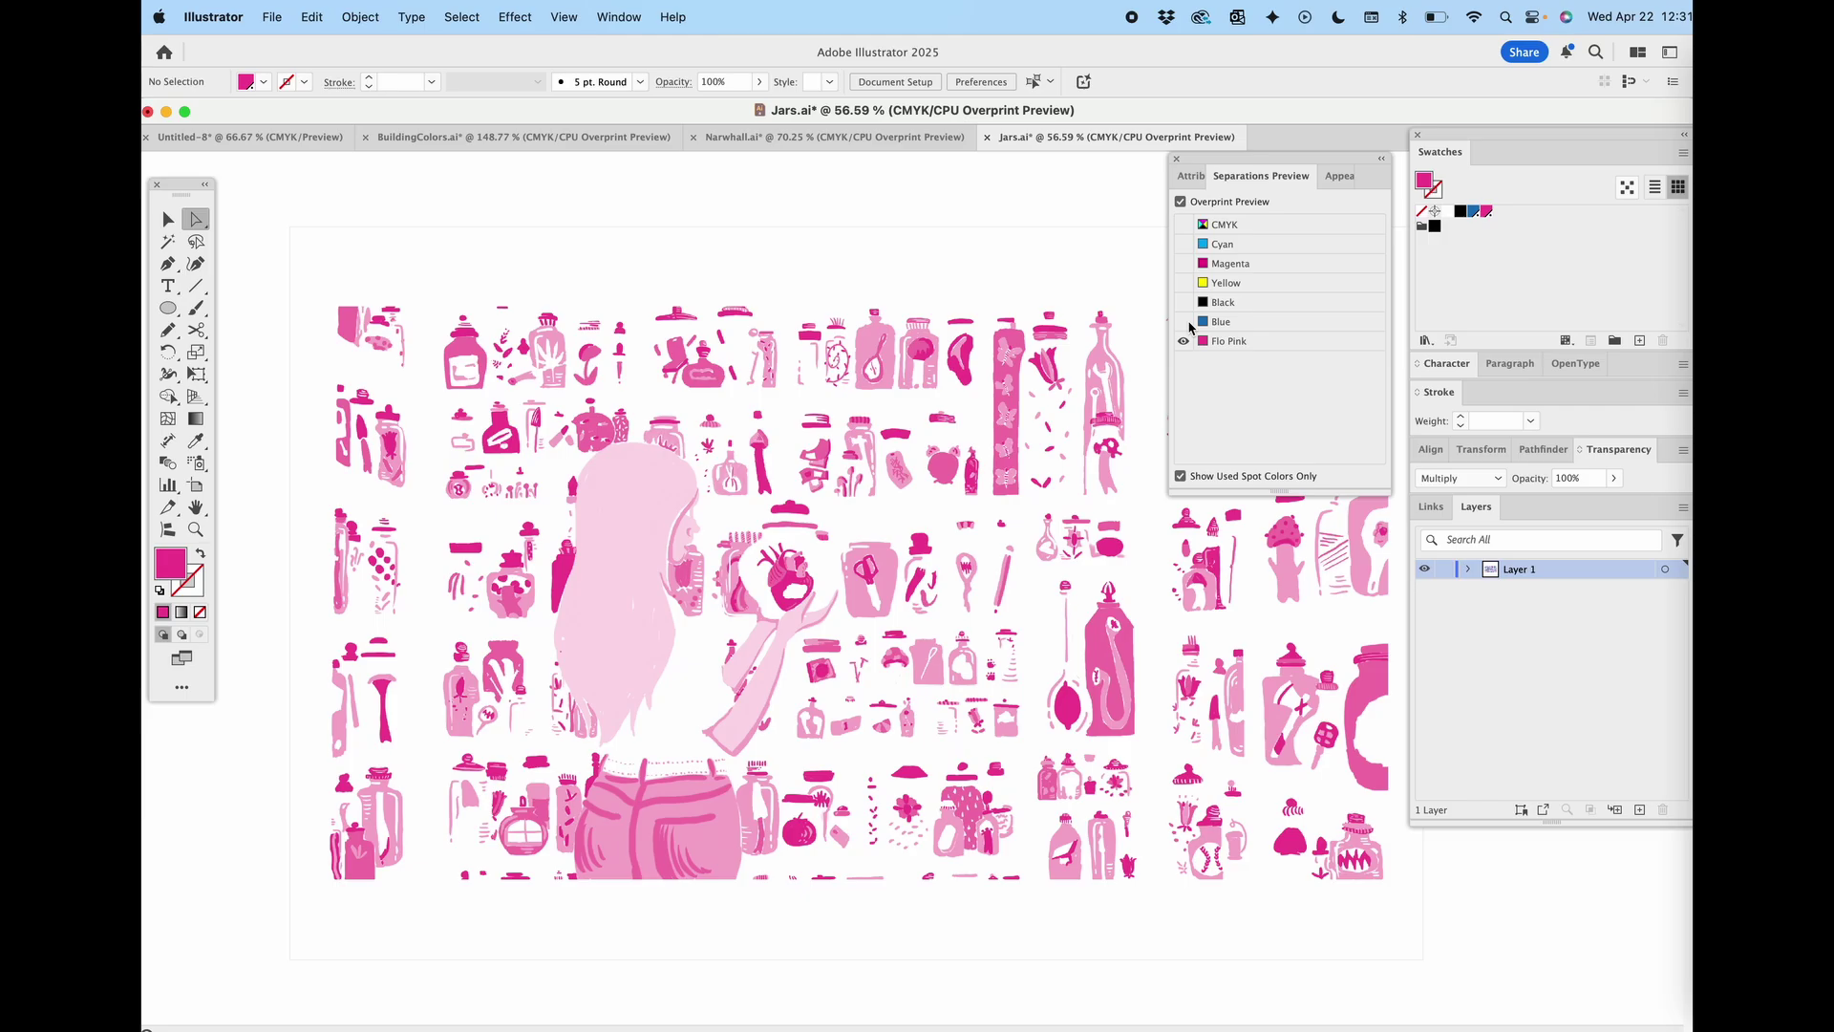
left_click(1185, 323)
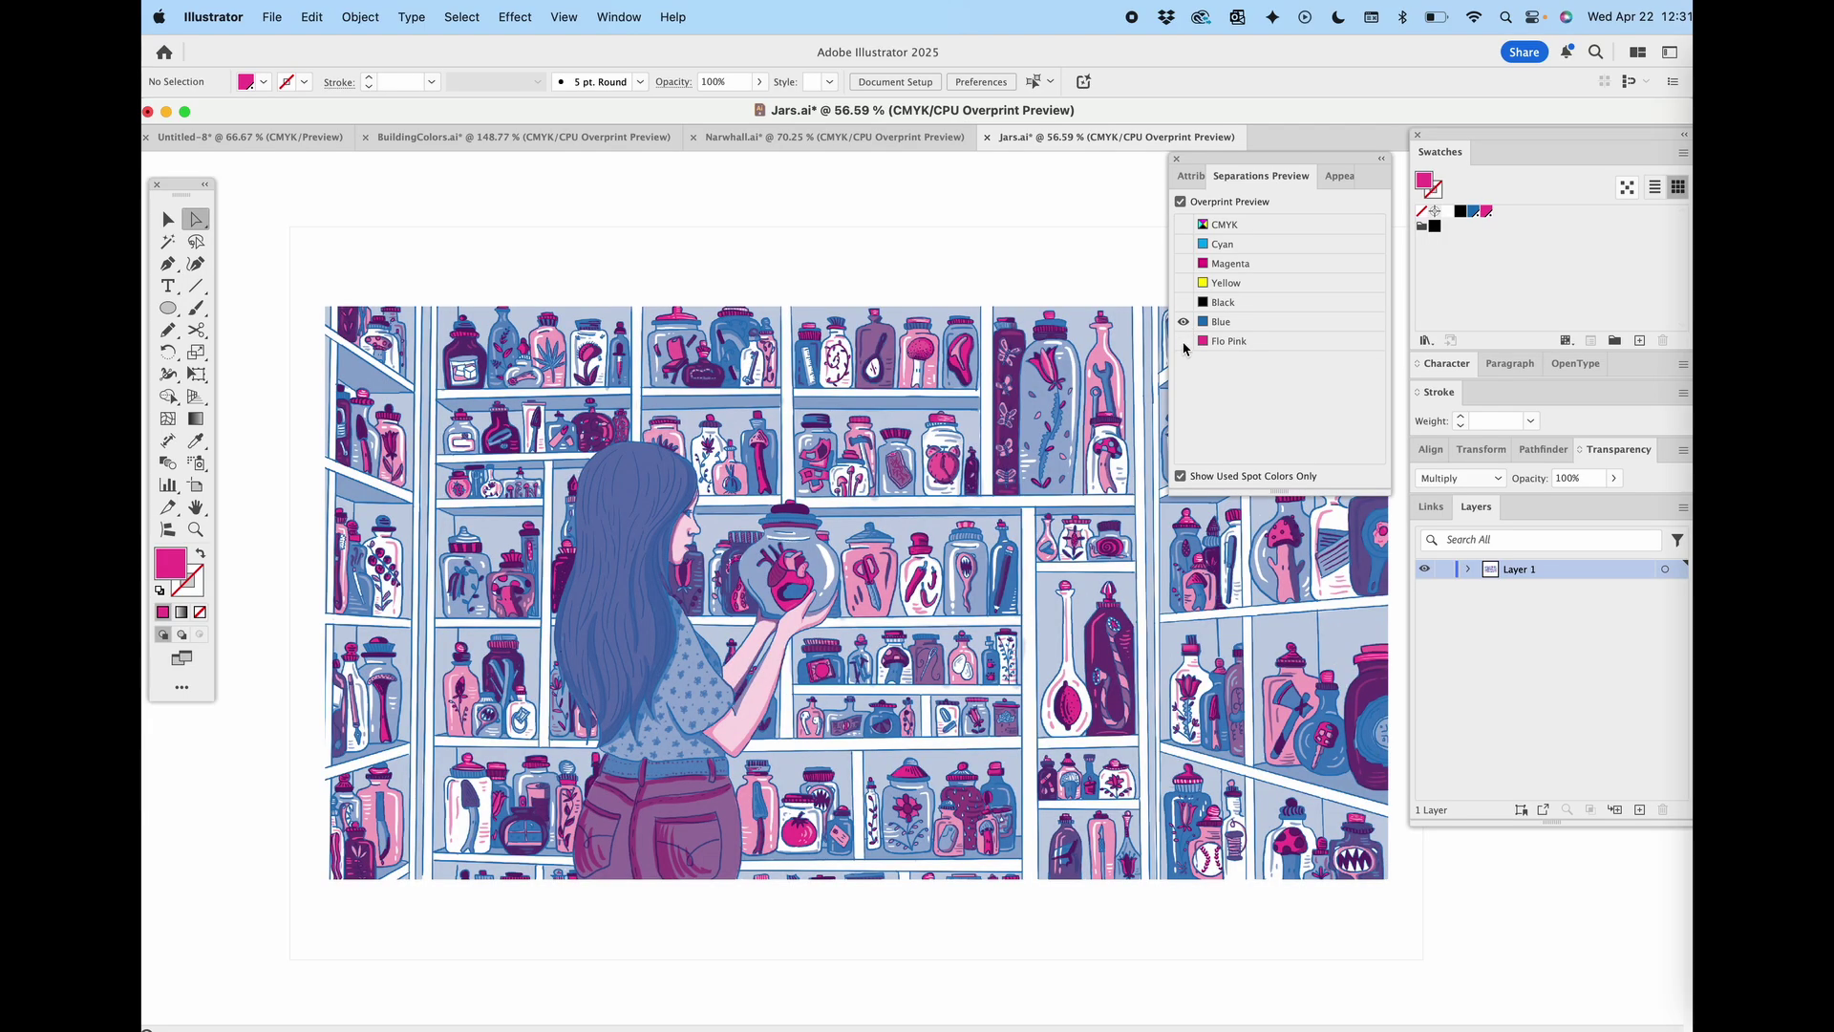
left_click(1184, 344)
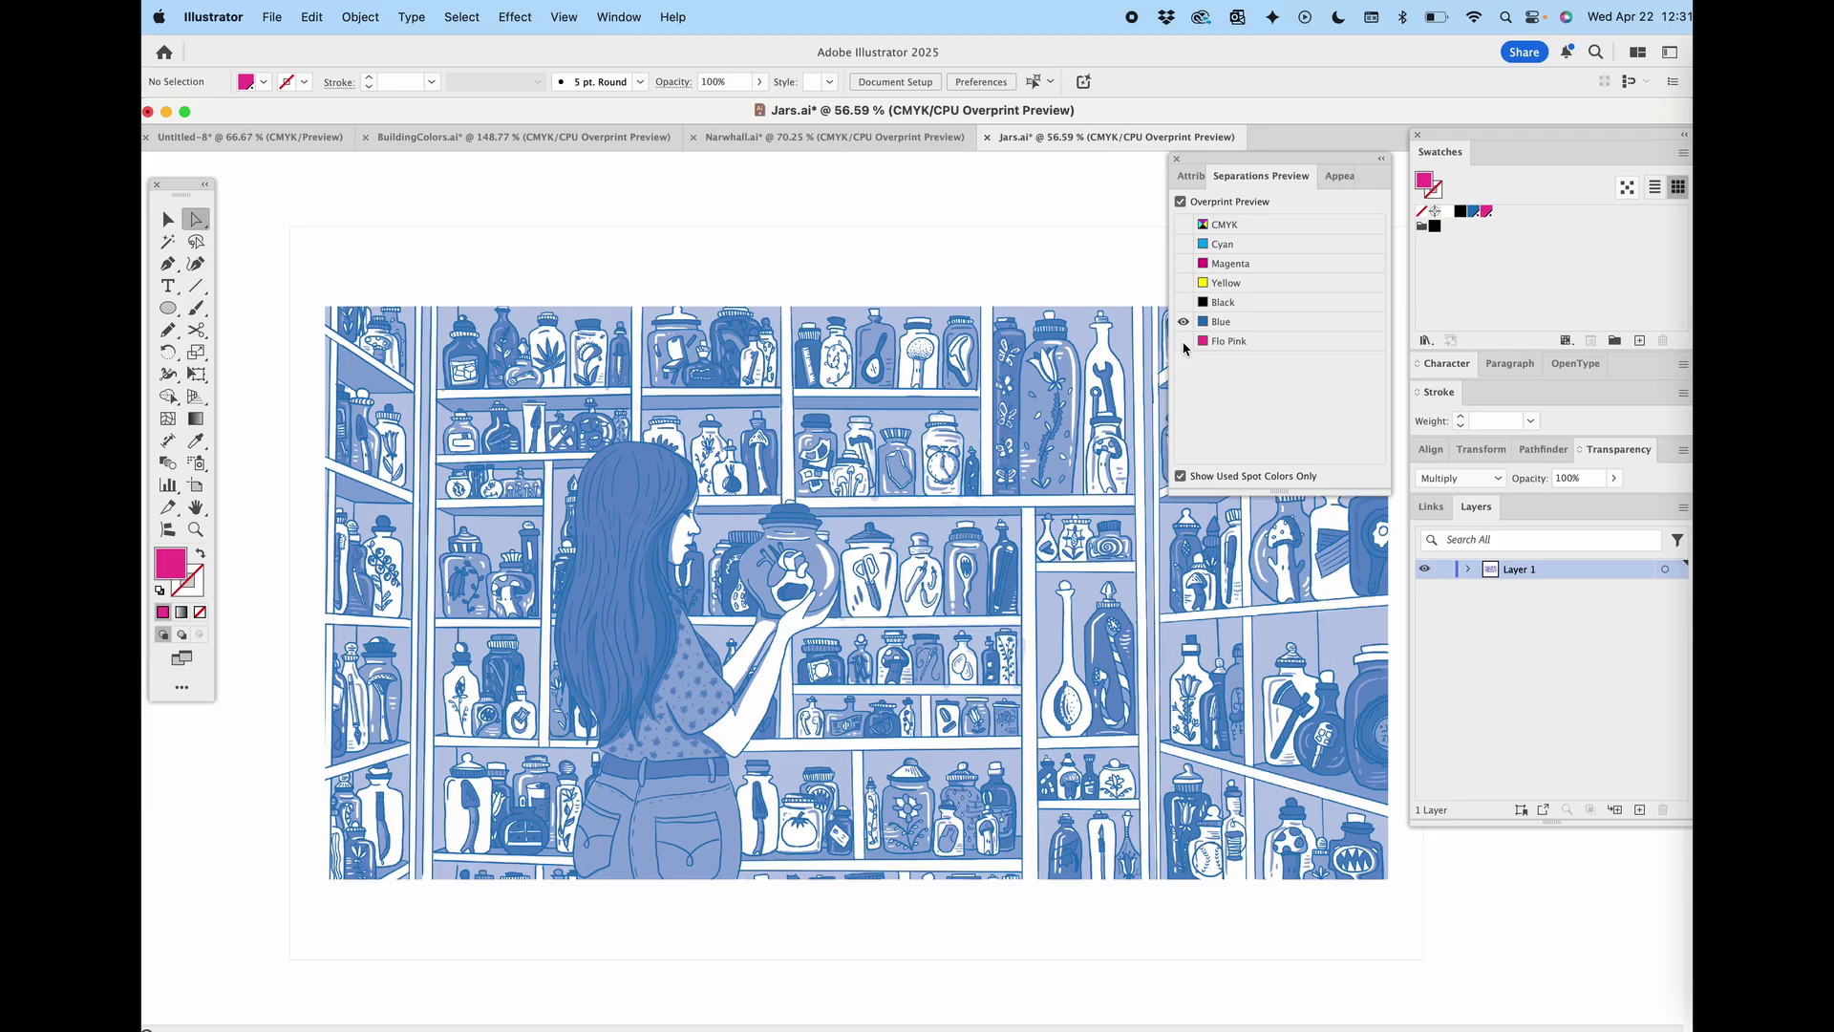
left_click(1183, 342)
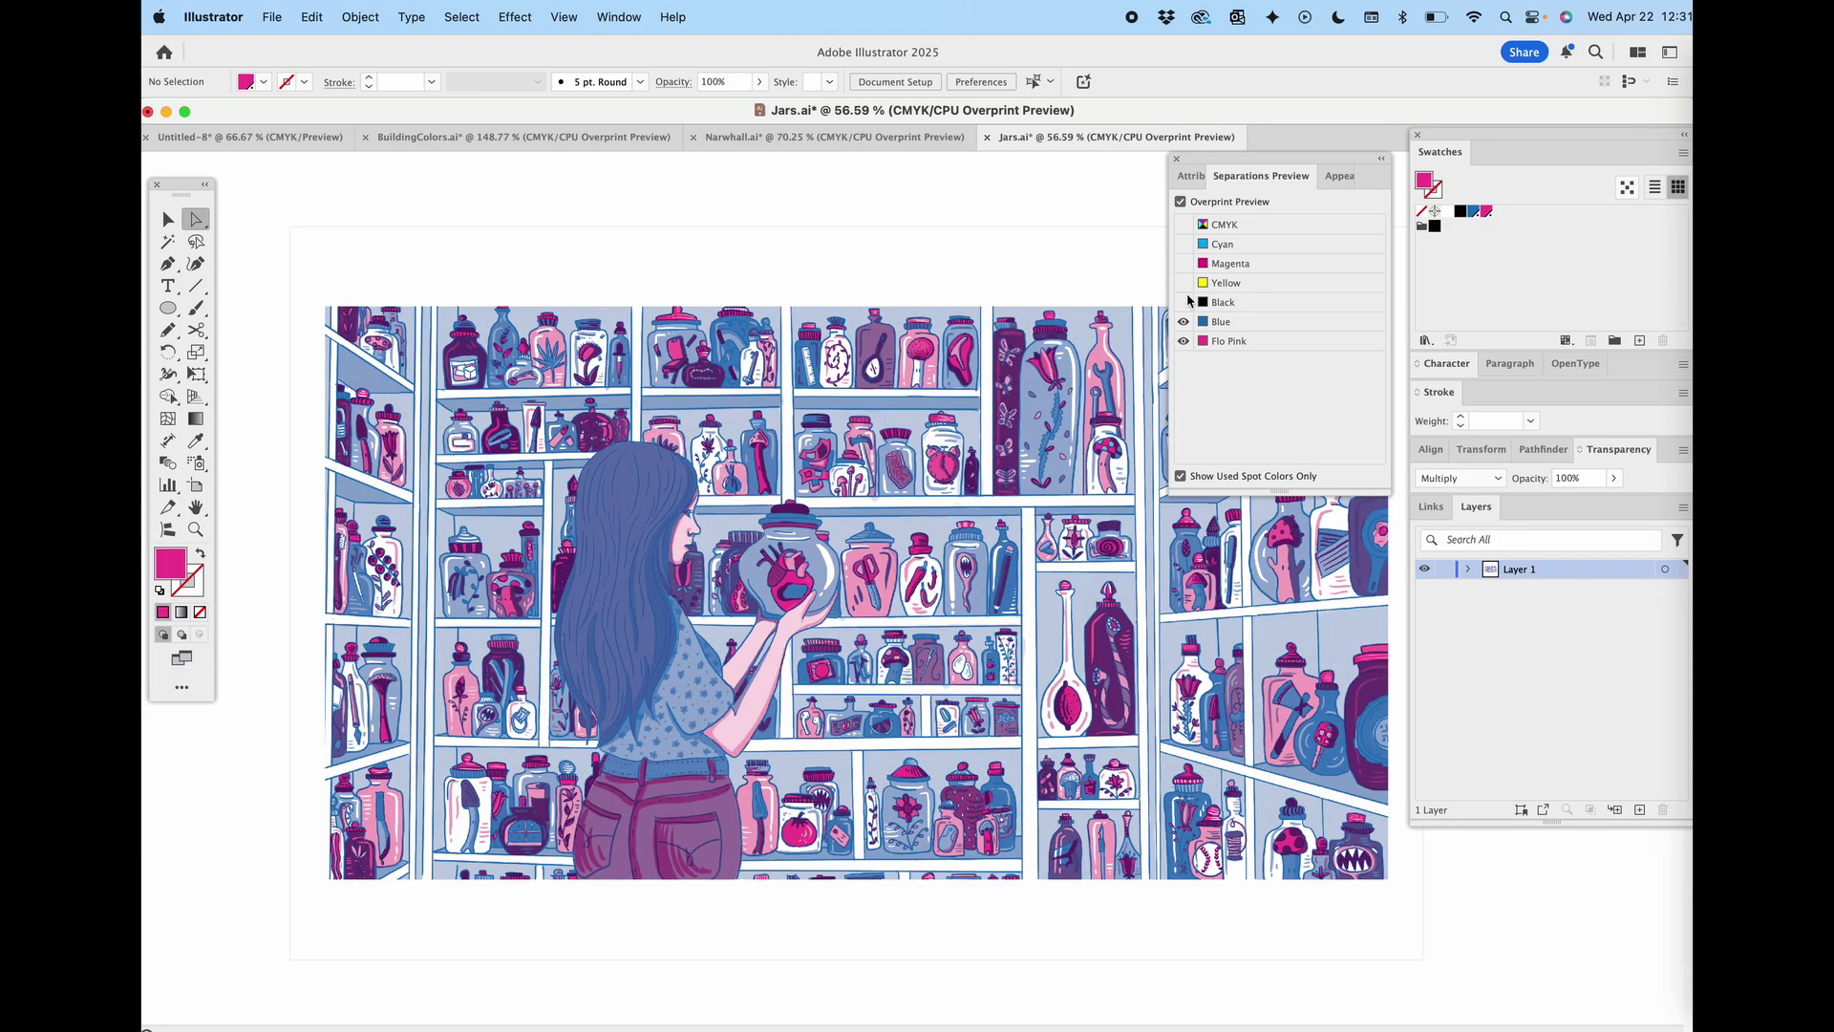
left_click(1181, 203)
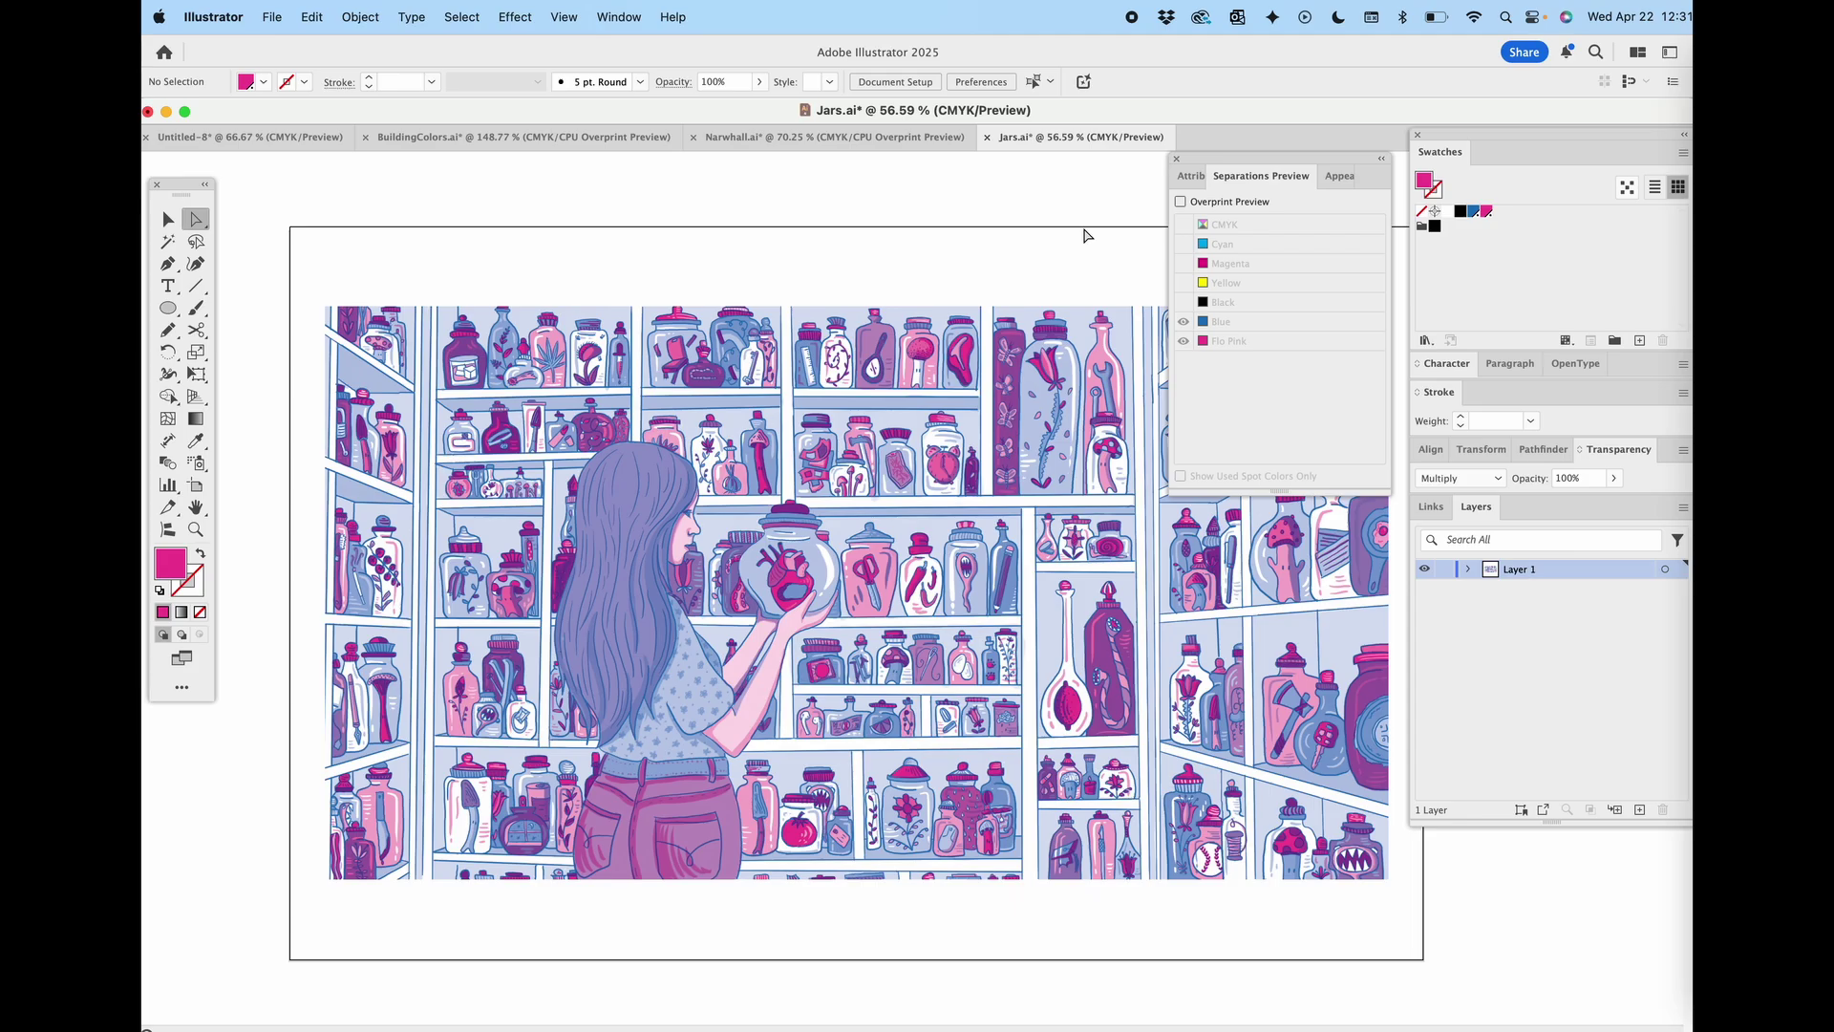
- Open the print settings and set the printer to Adobe PostScript File with the RISO MH 9450U PPD
left_click(279, 17)
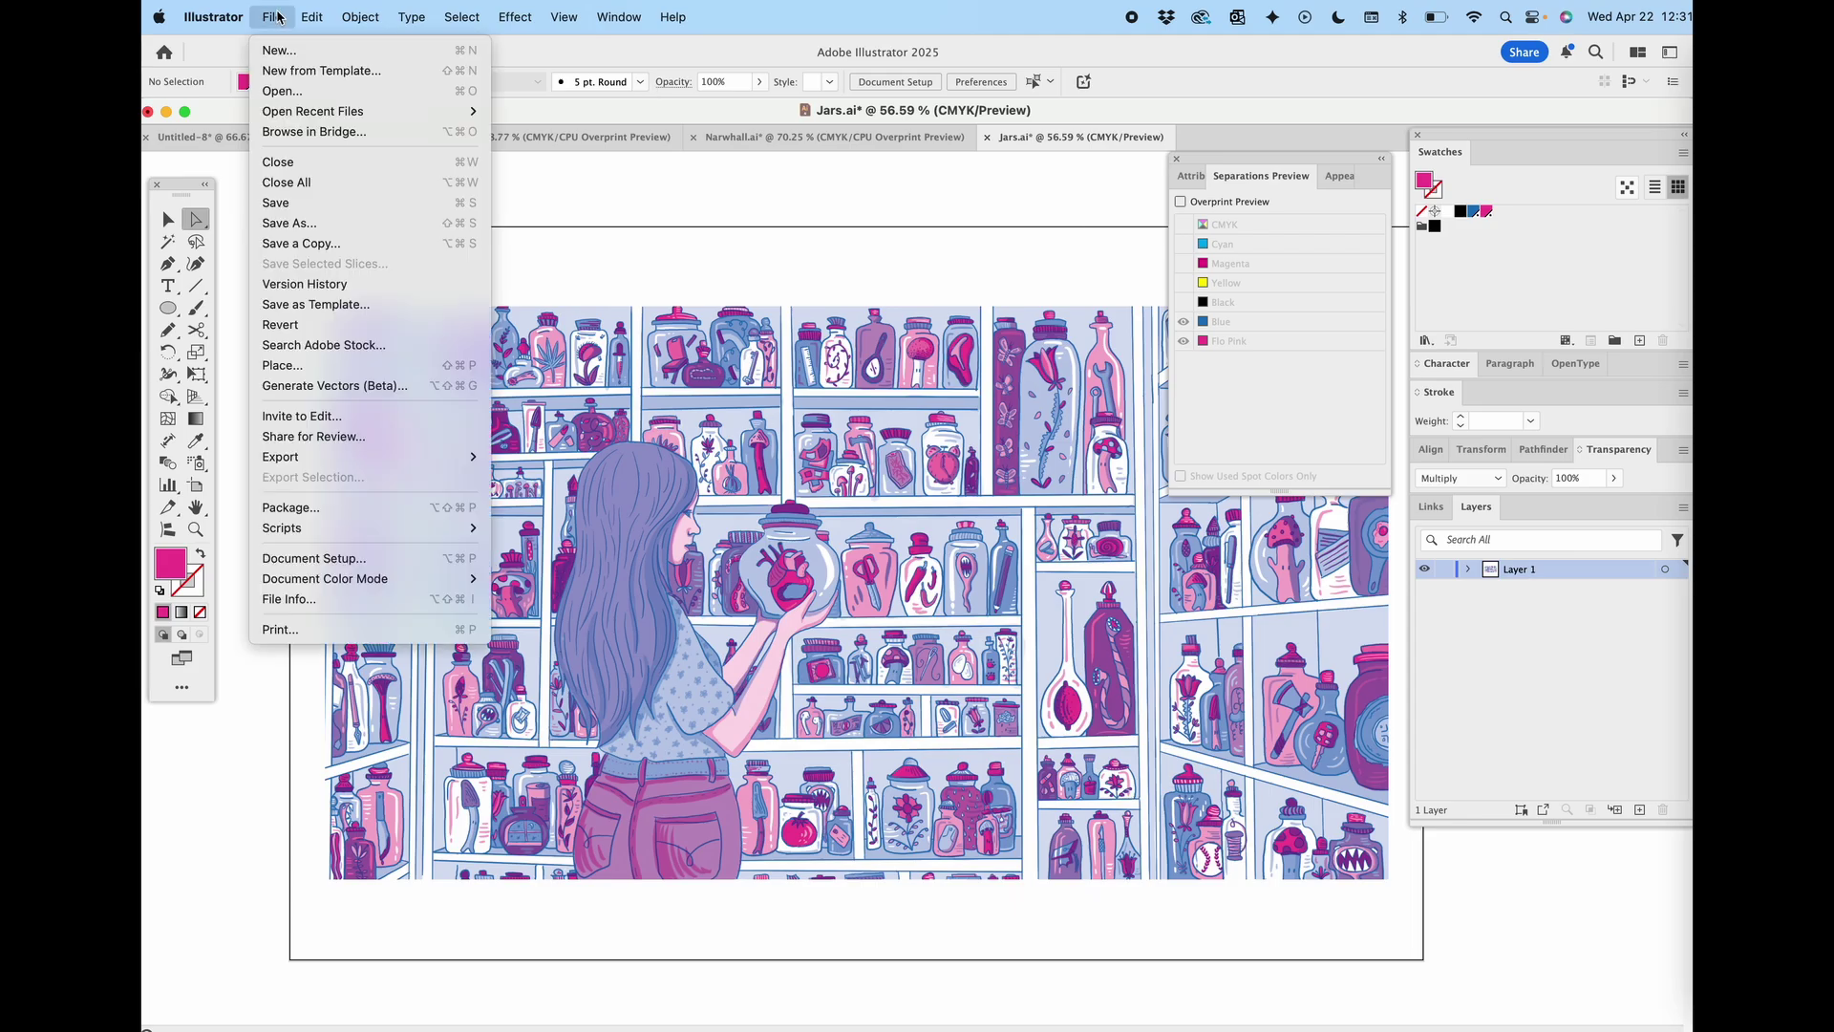
left_click(298, 628)
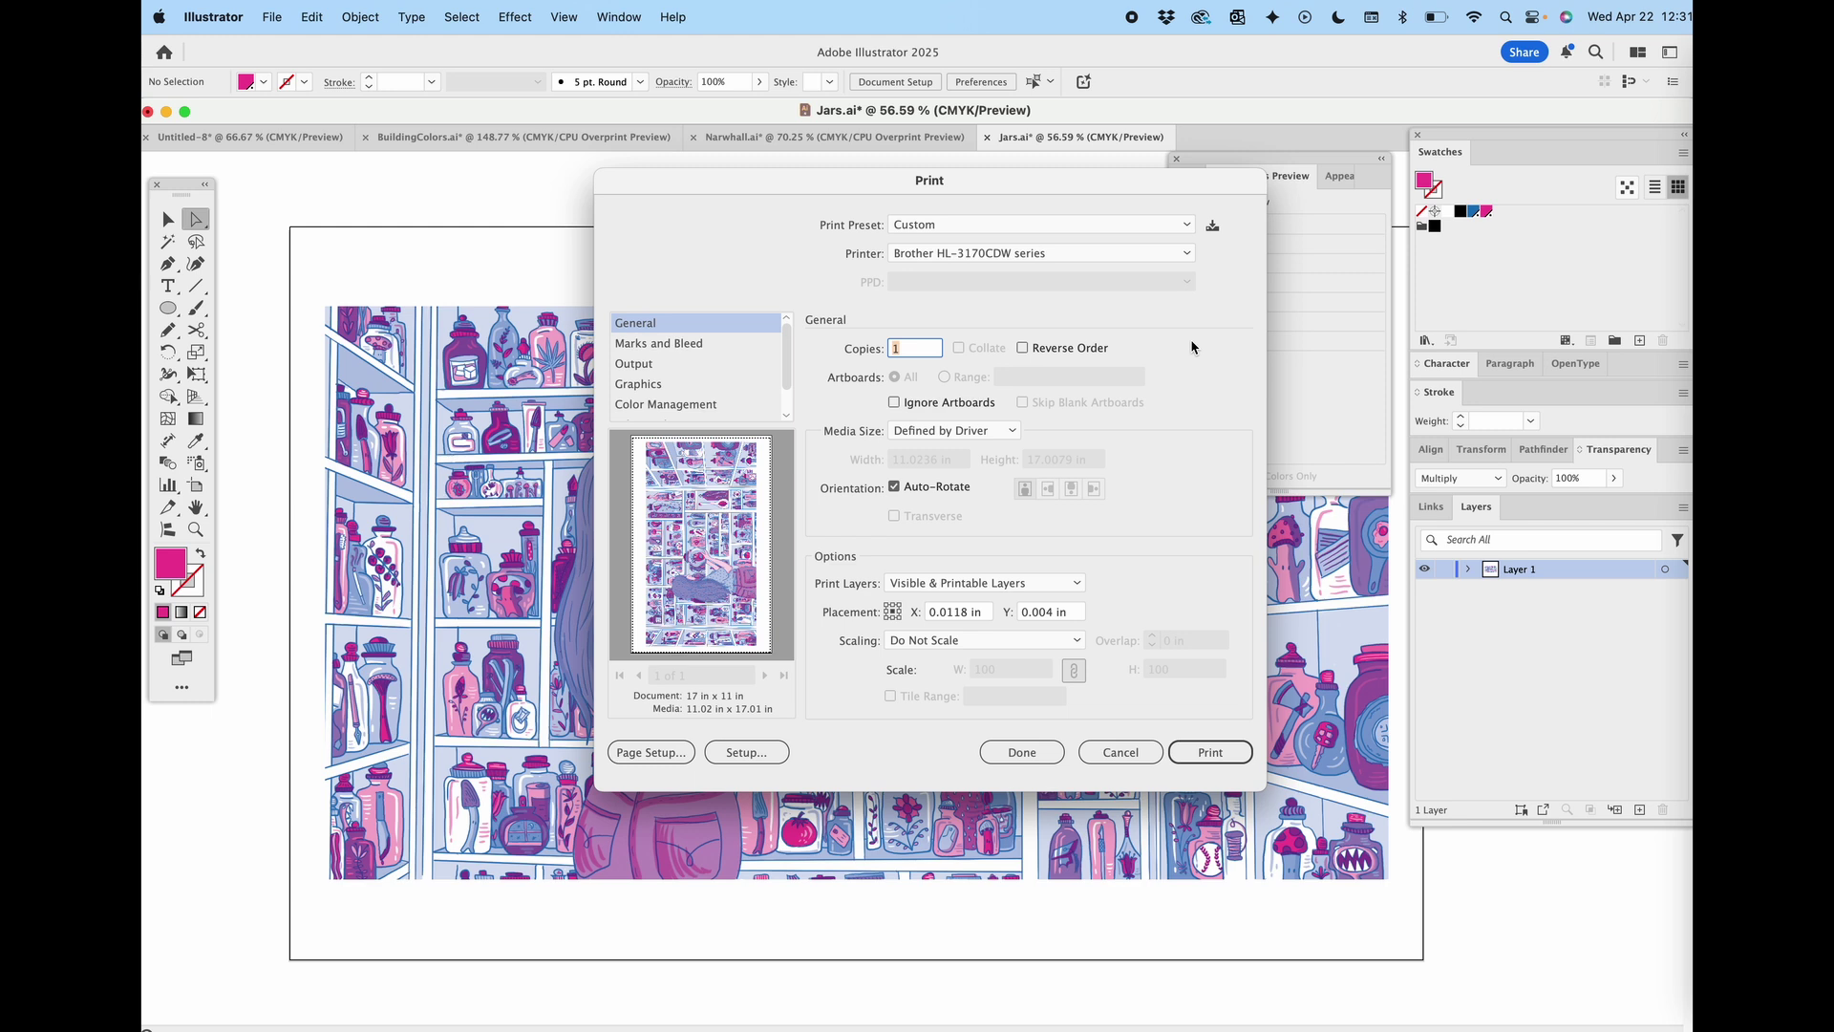
left_click(1077, 256)
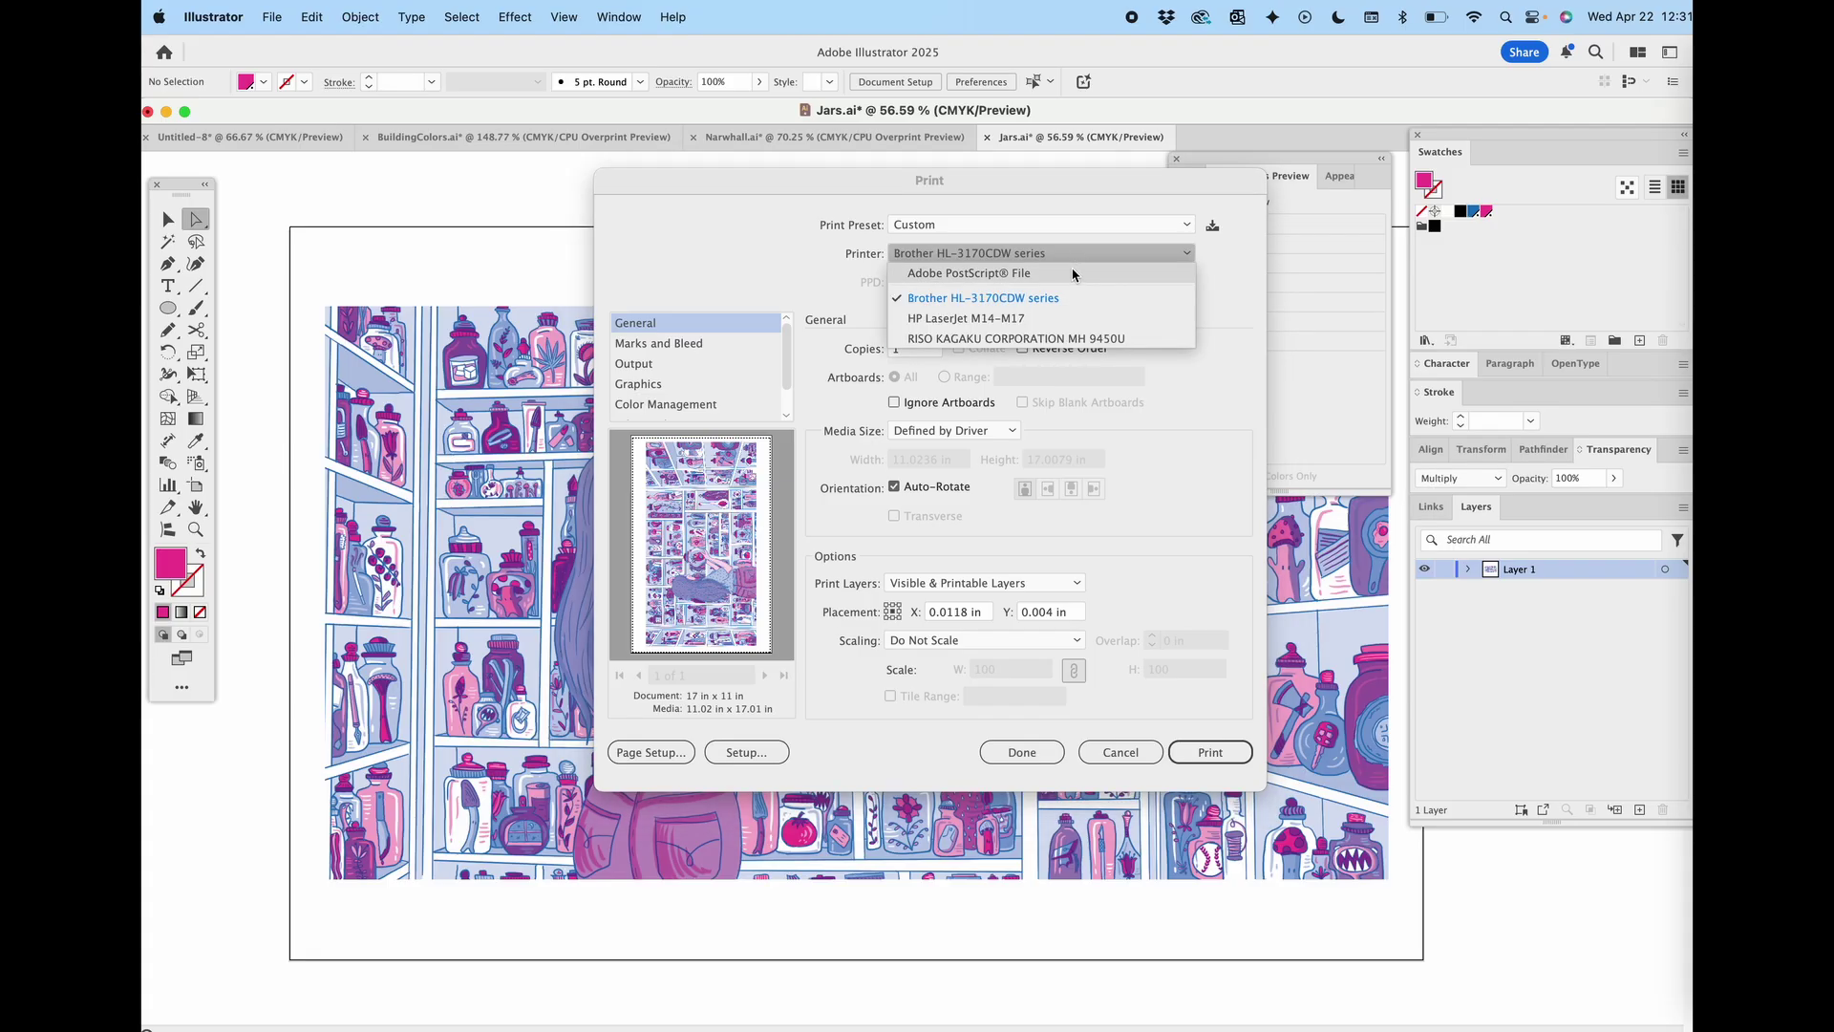
left_click(1074, 274)
left_click(1209, 753)
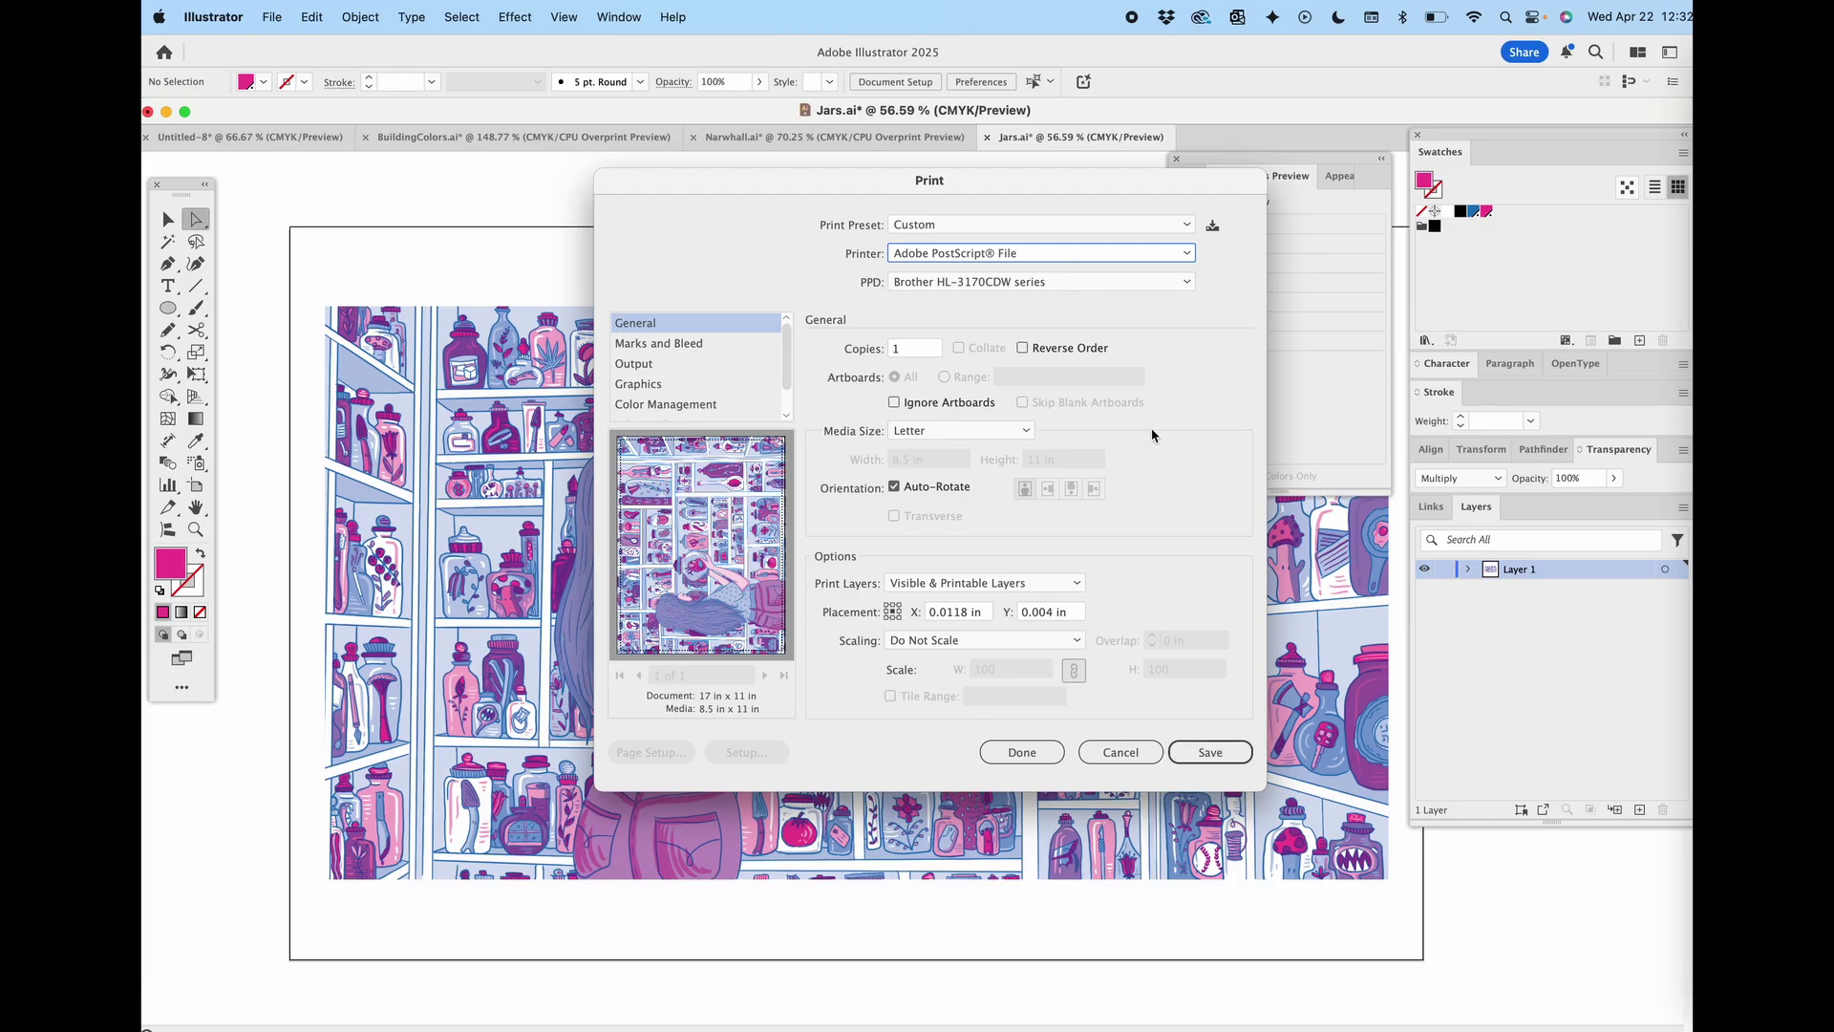
left_click(1018, 286)
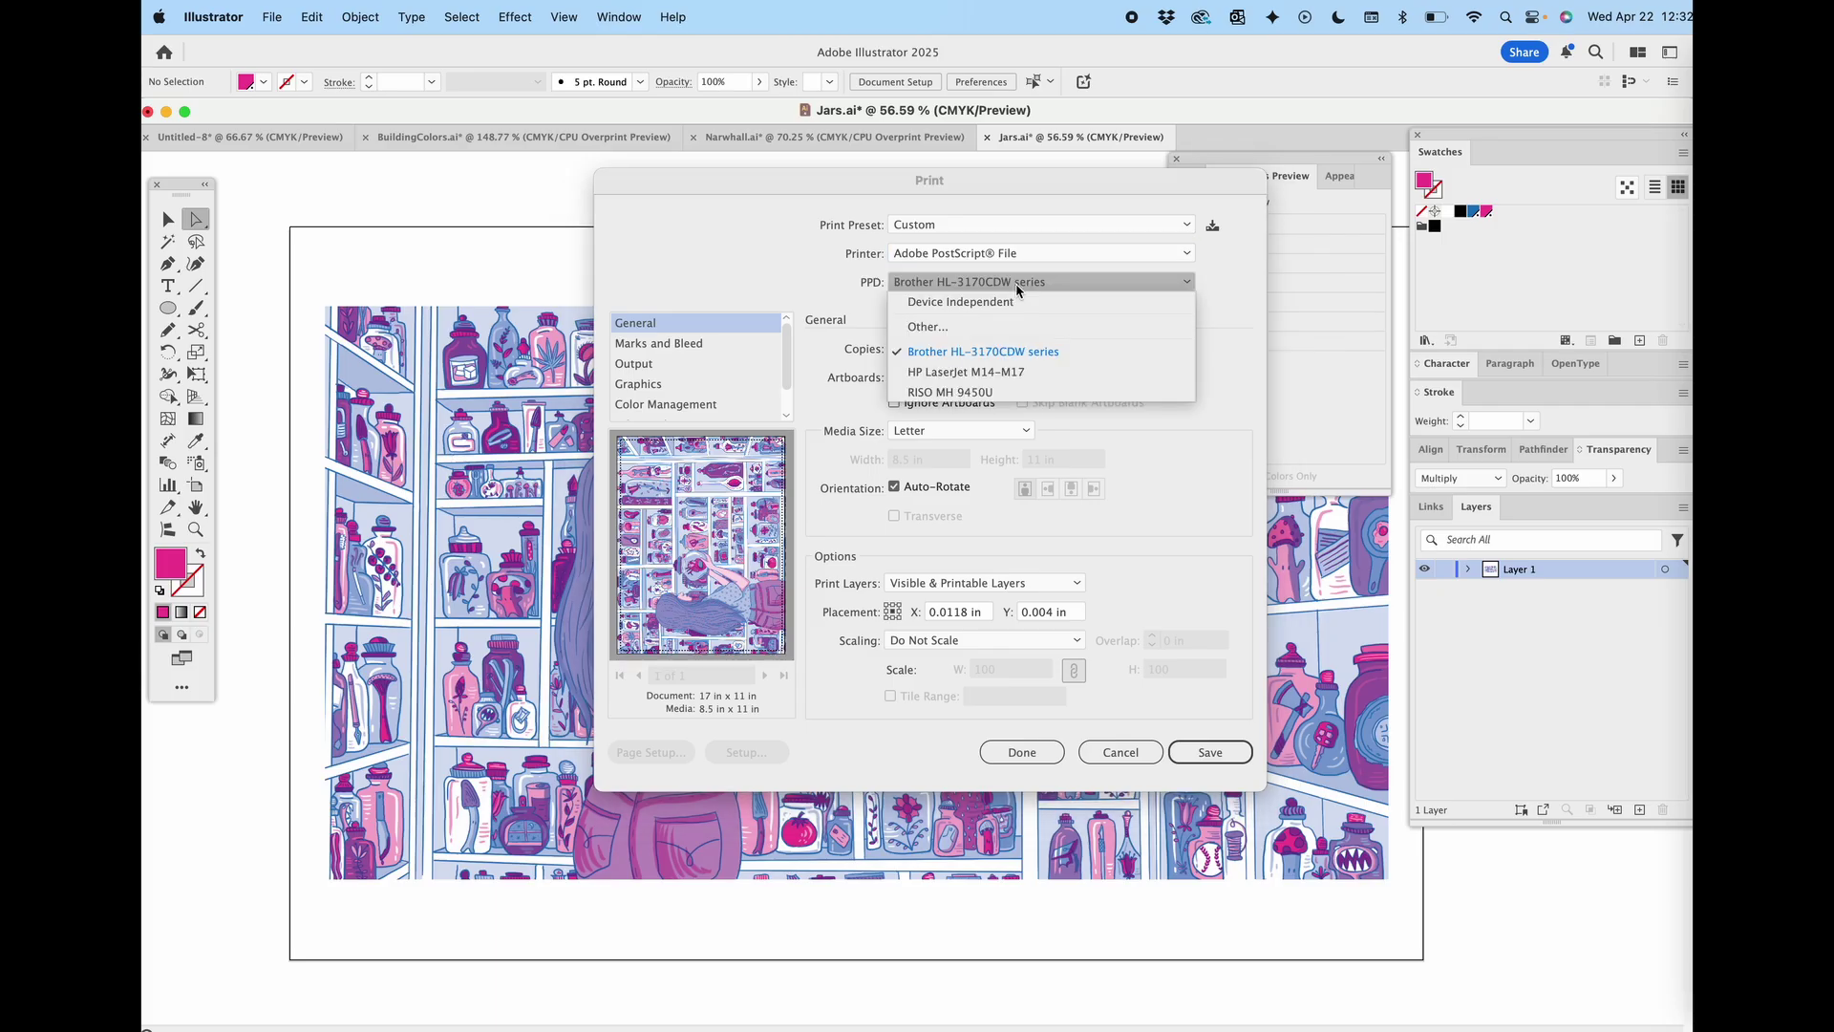
left_click(1001, 393)
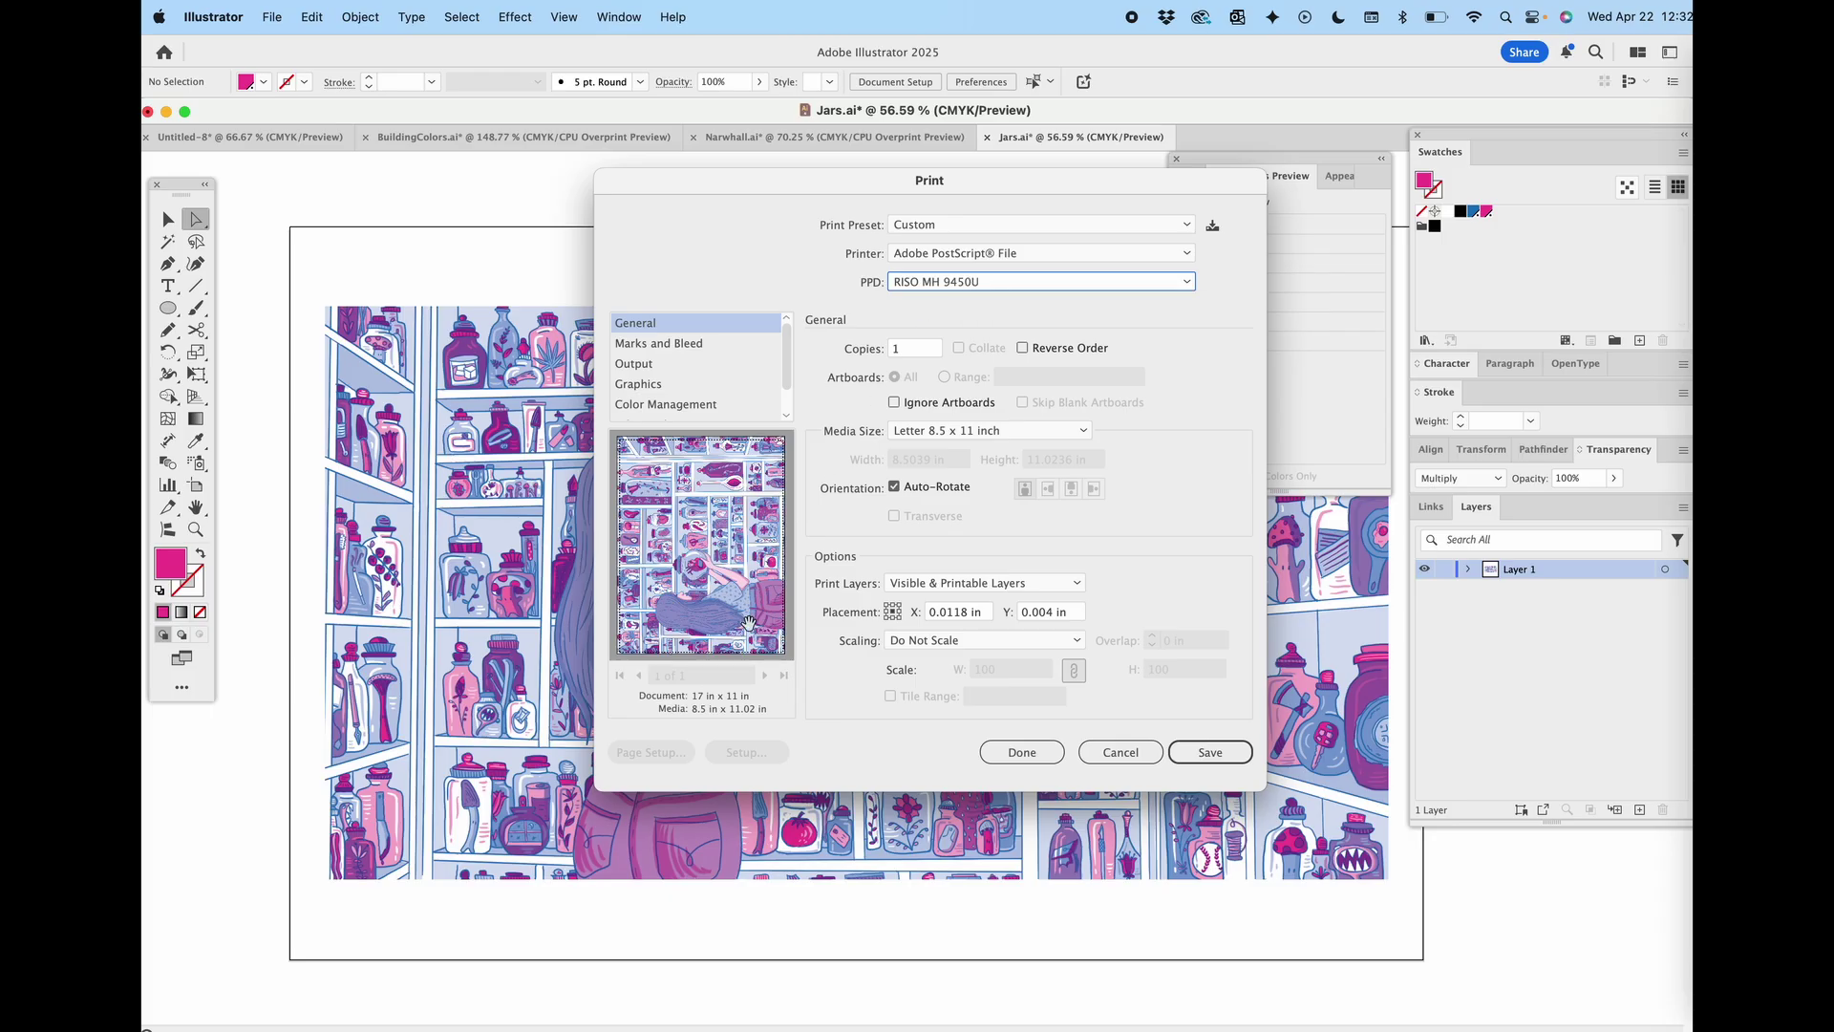
- Set the print media size to Tabloid 11 x 17 inch
left_click(928, 436)
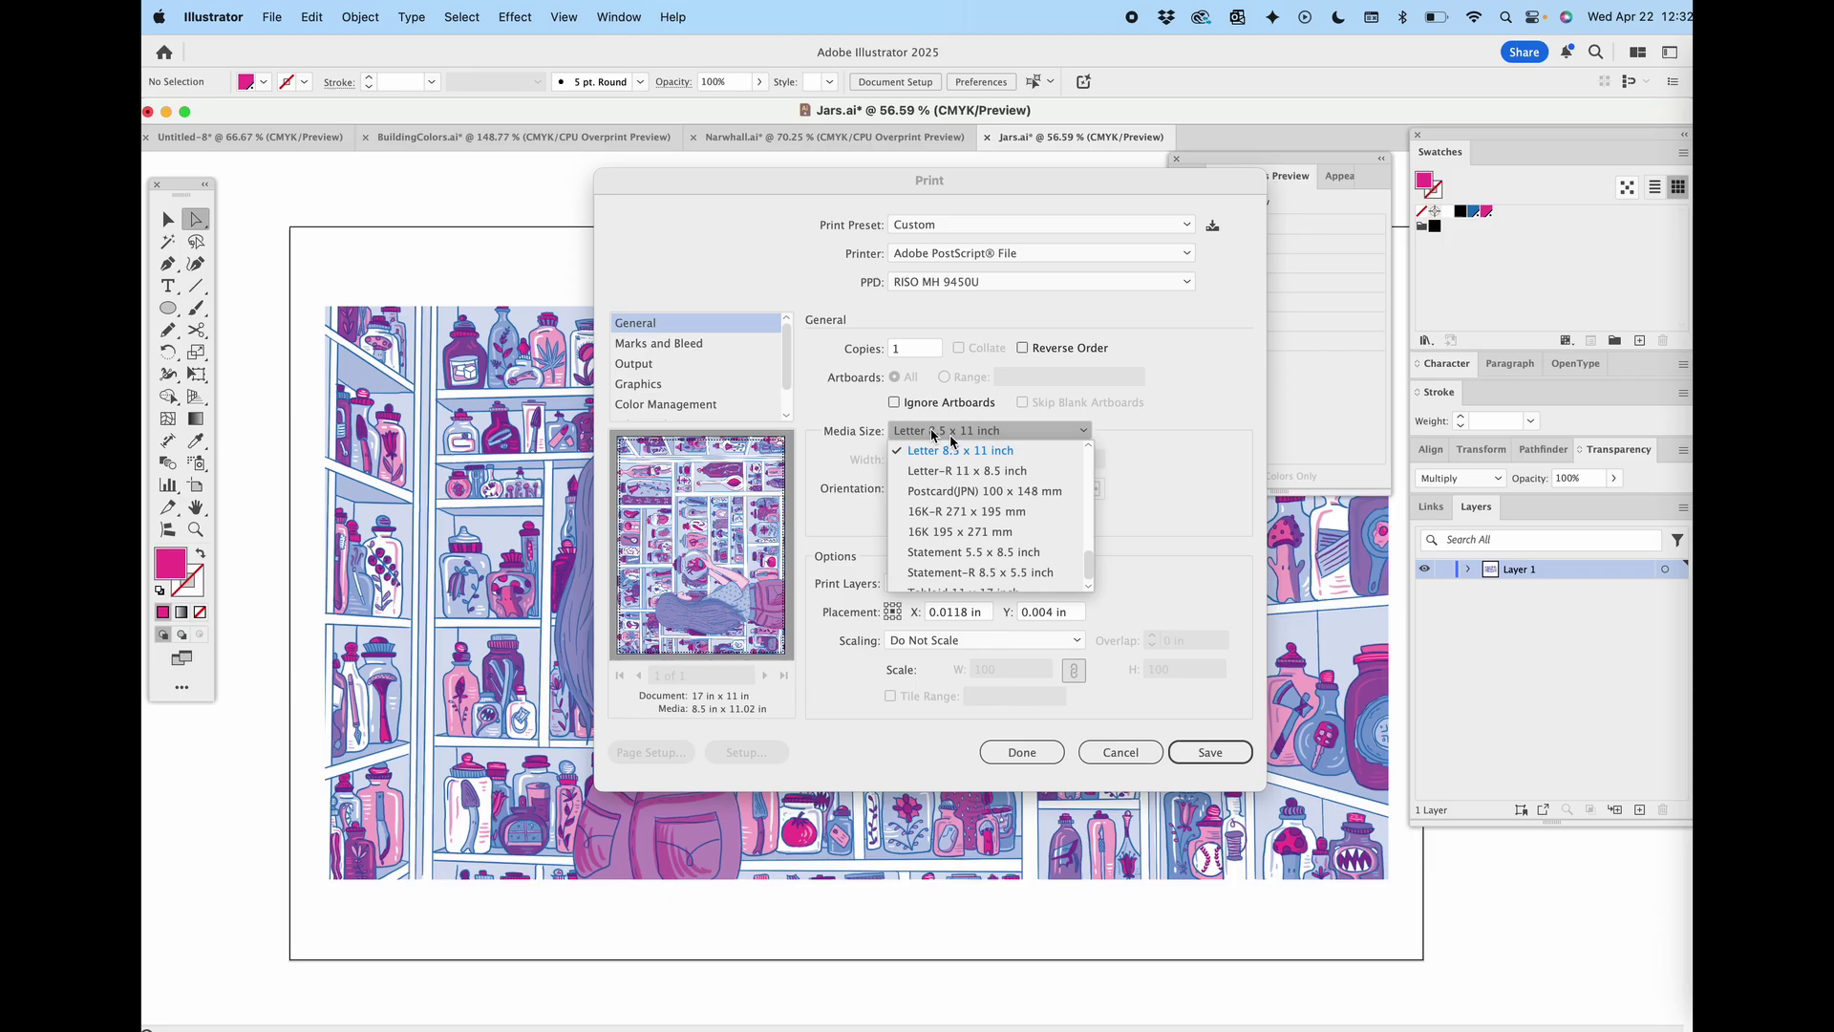
scroll(1084, 564, "down", 1)
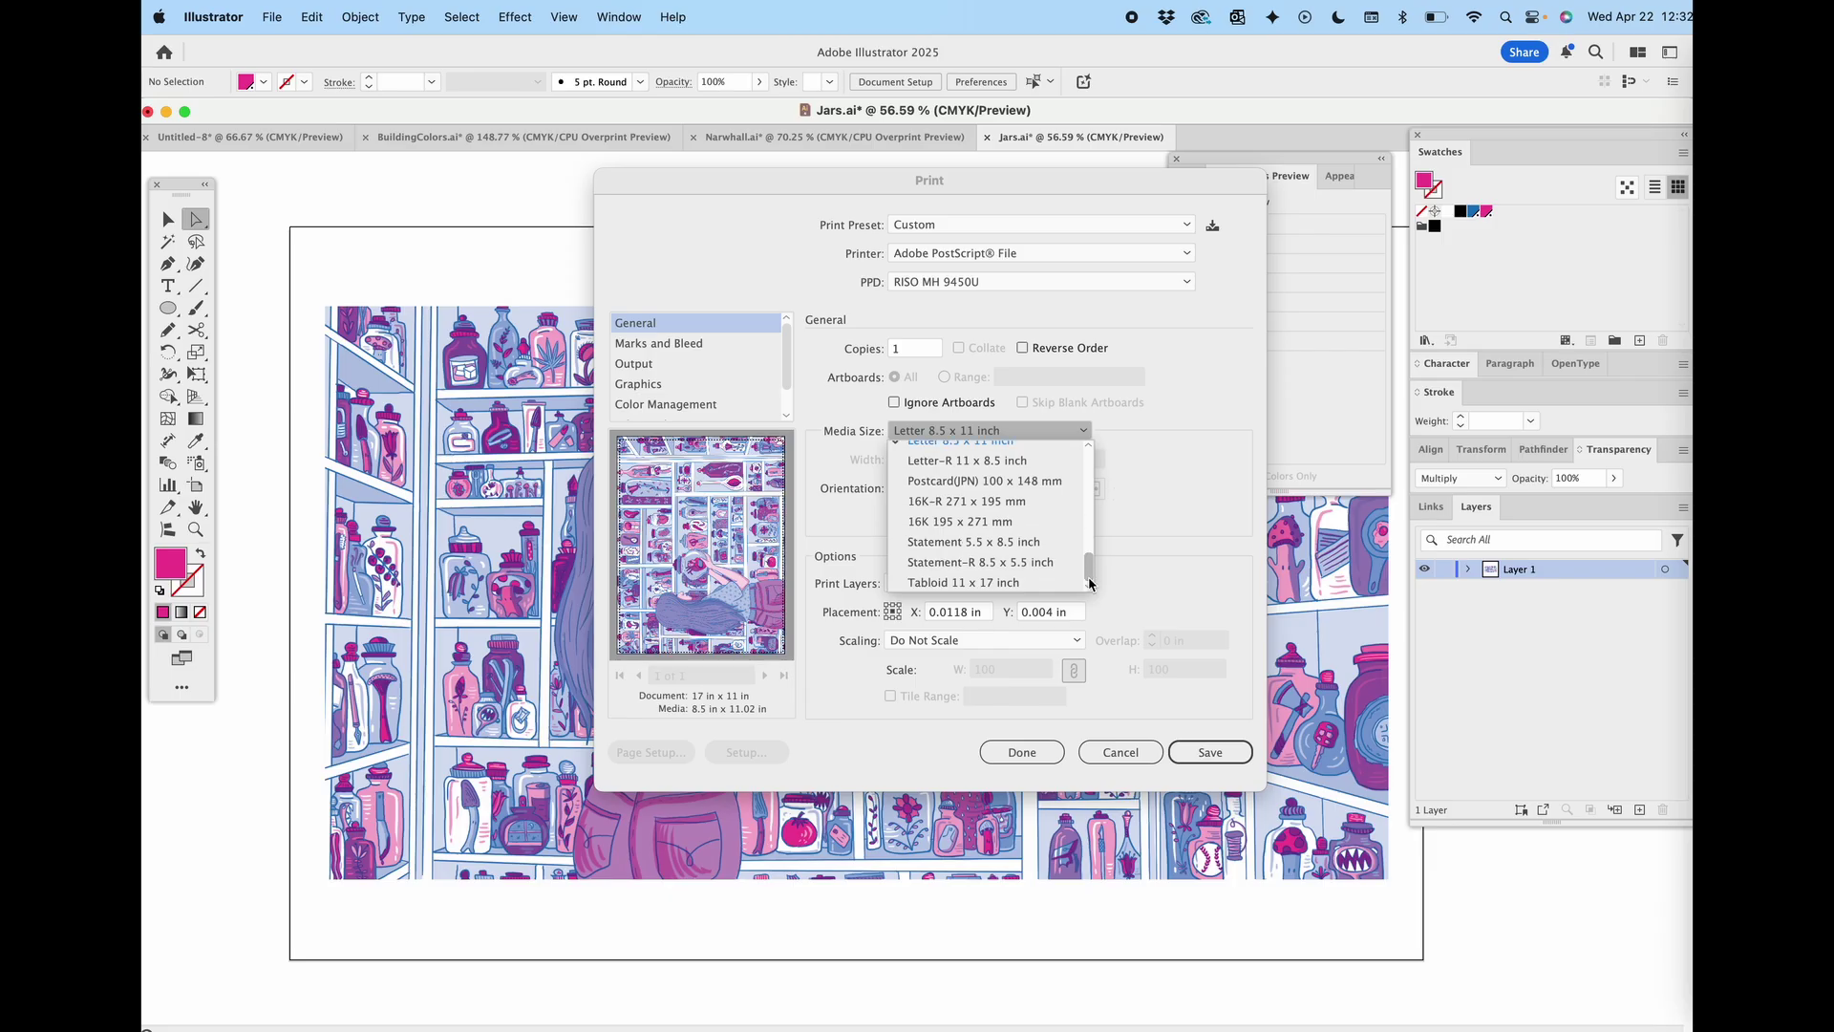
left_click(997, 583)
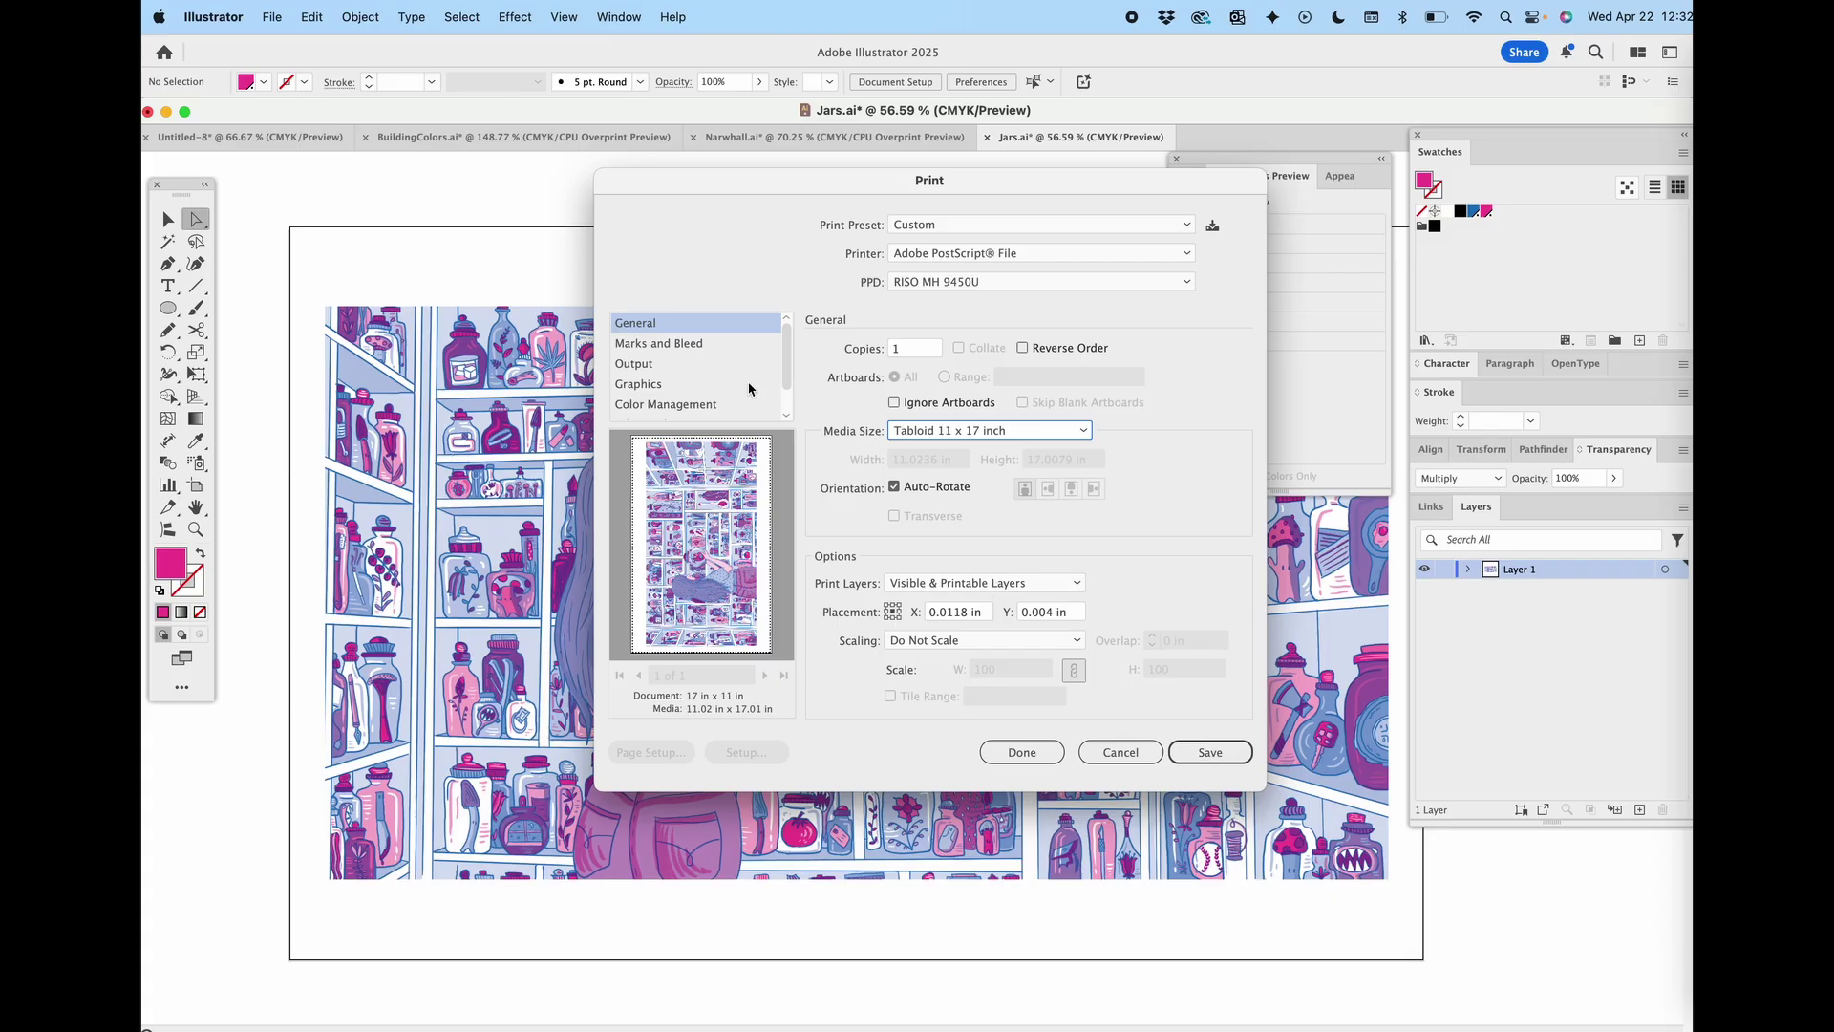
- Set the print output mode to Separations (Host-Based)
left_click(674, 368)
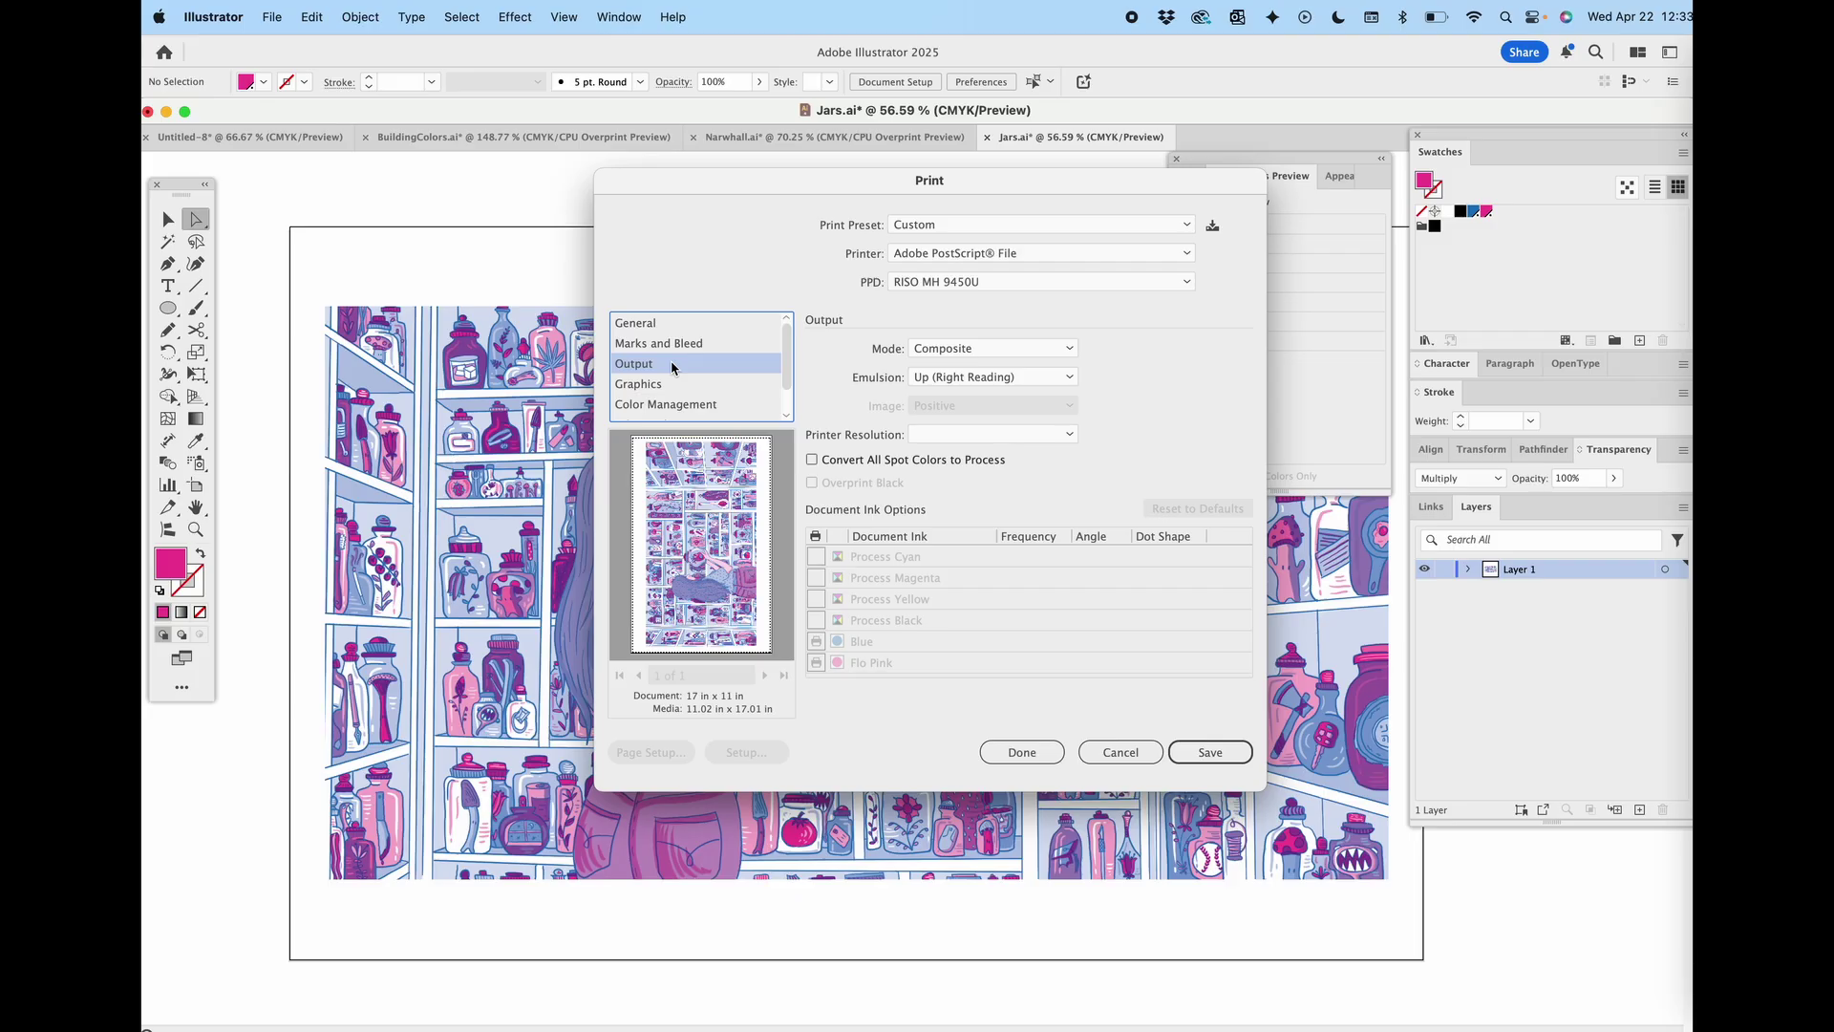
left_click(1030, 349)
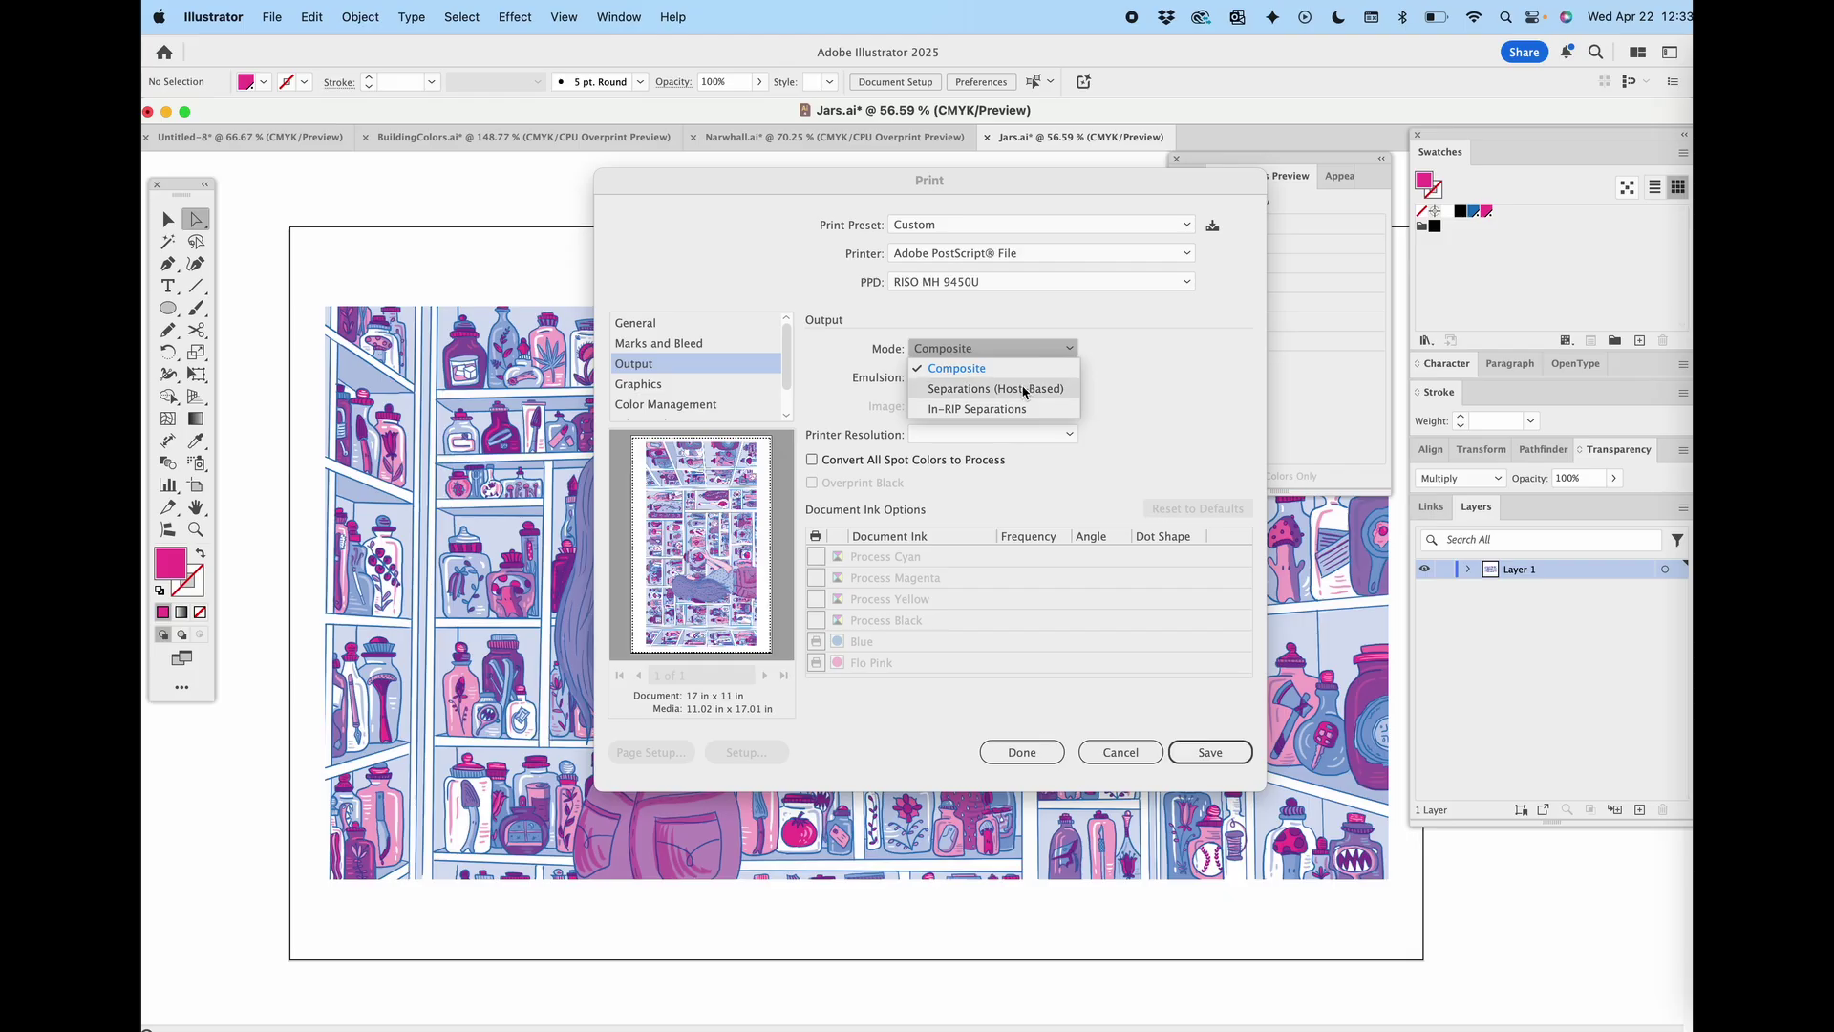
left_click(1024, 389)
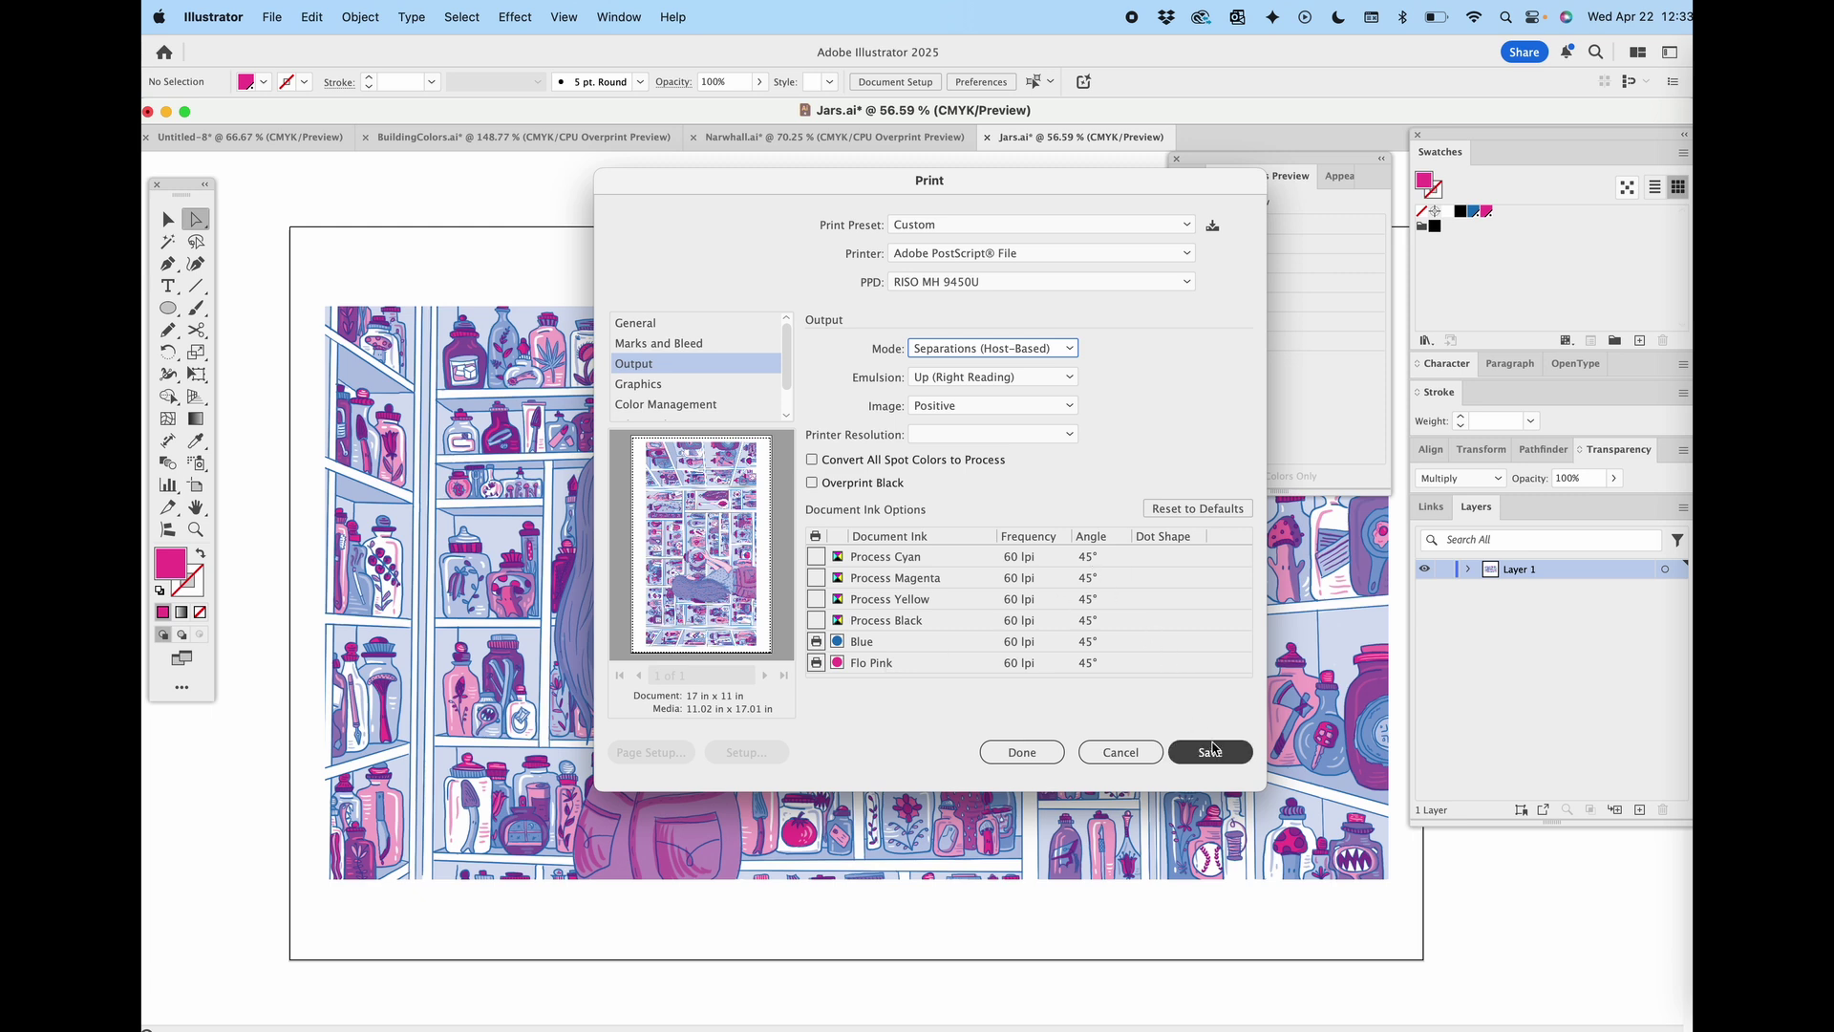
- Save the separated PostScript file as Jars.ps in the RISO Print folder on the Desktop
left_click(1209, 752)
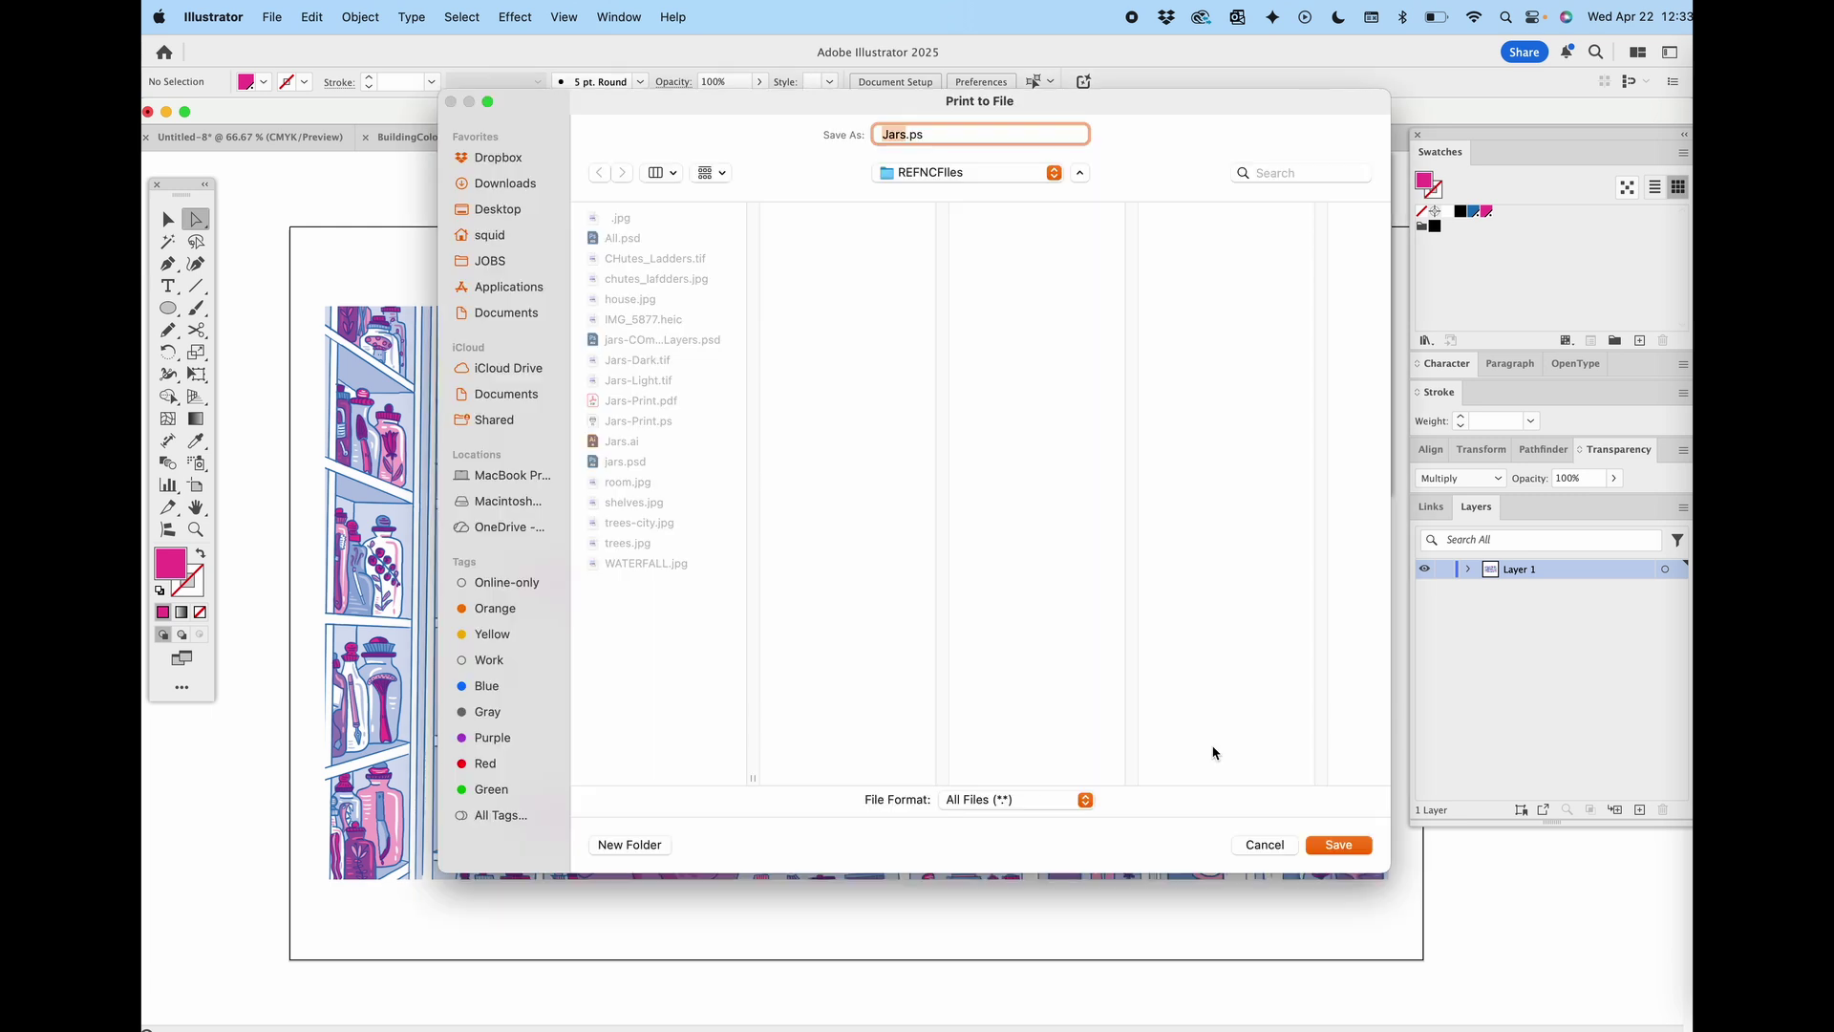
left_click(970, 176)
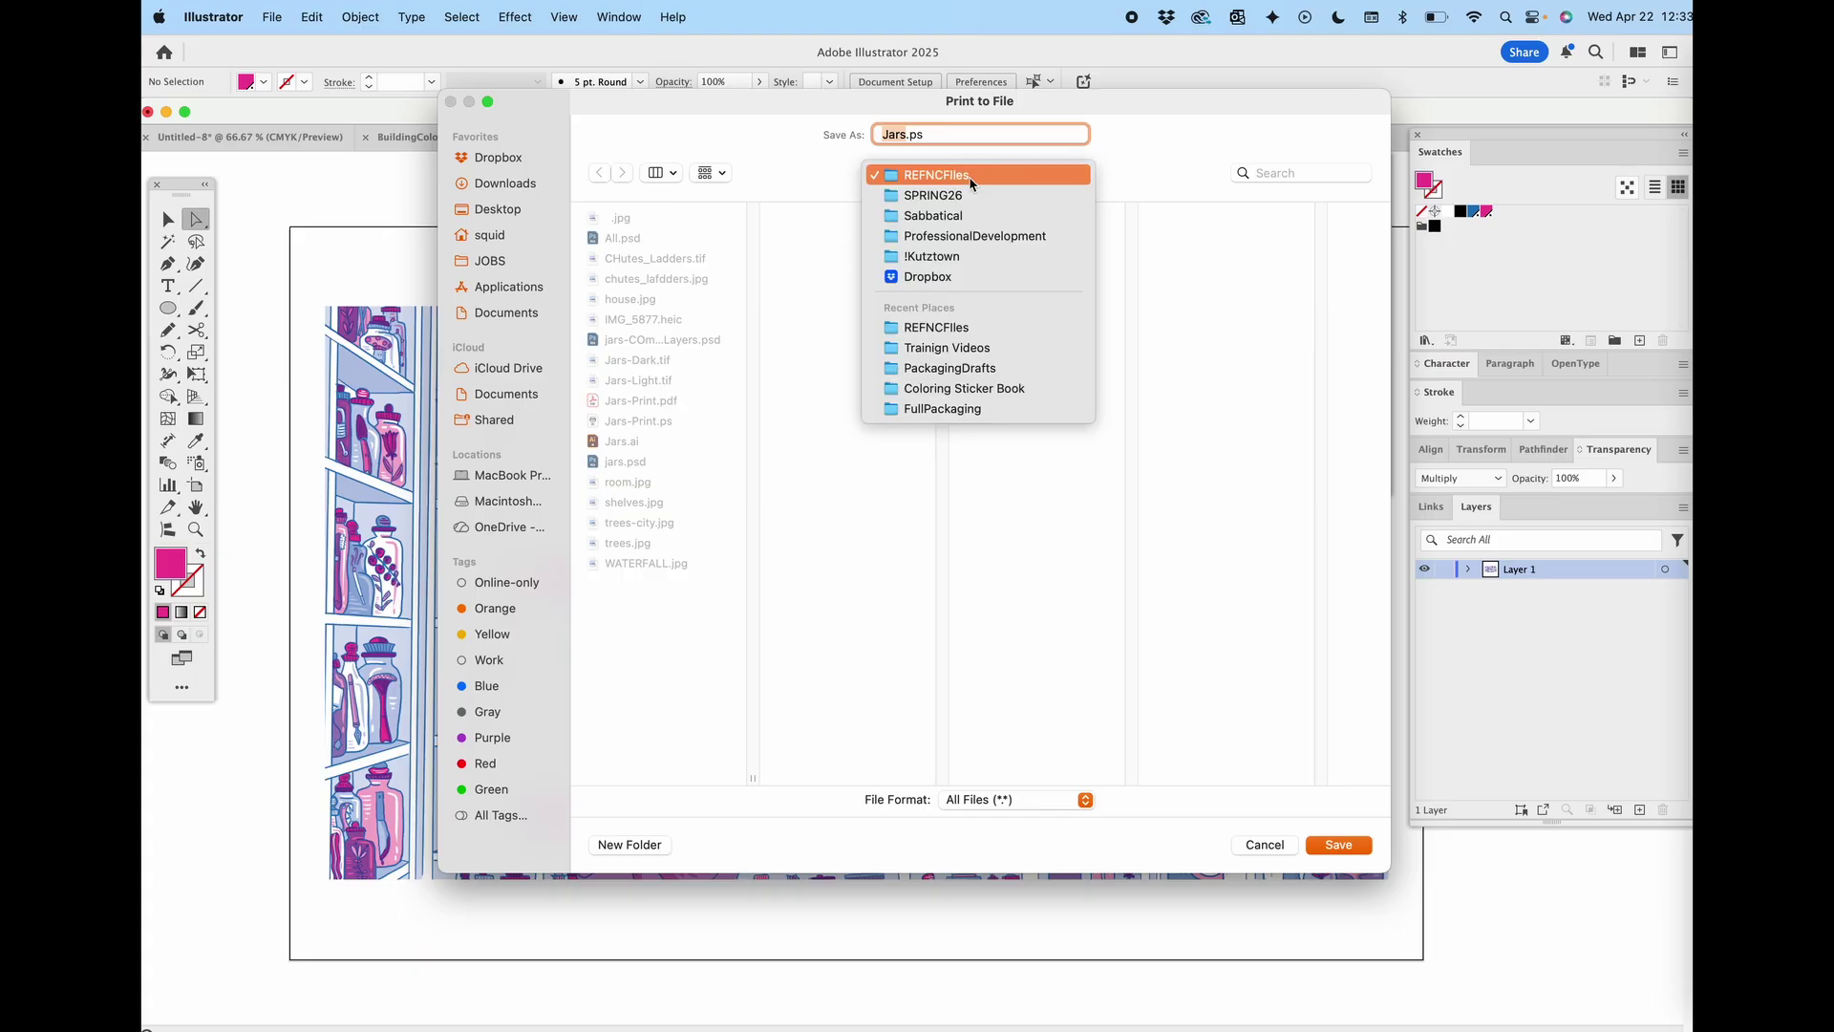
left_click(943, 178)
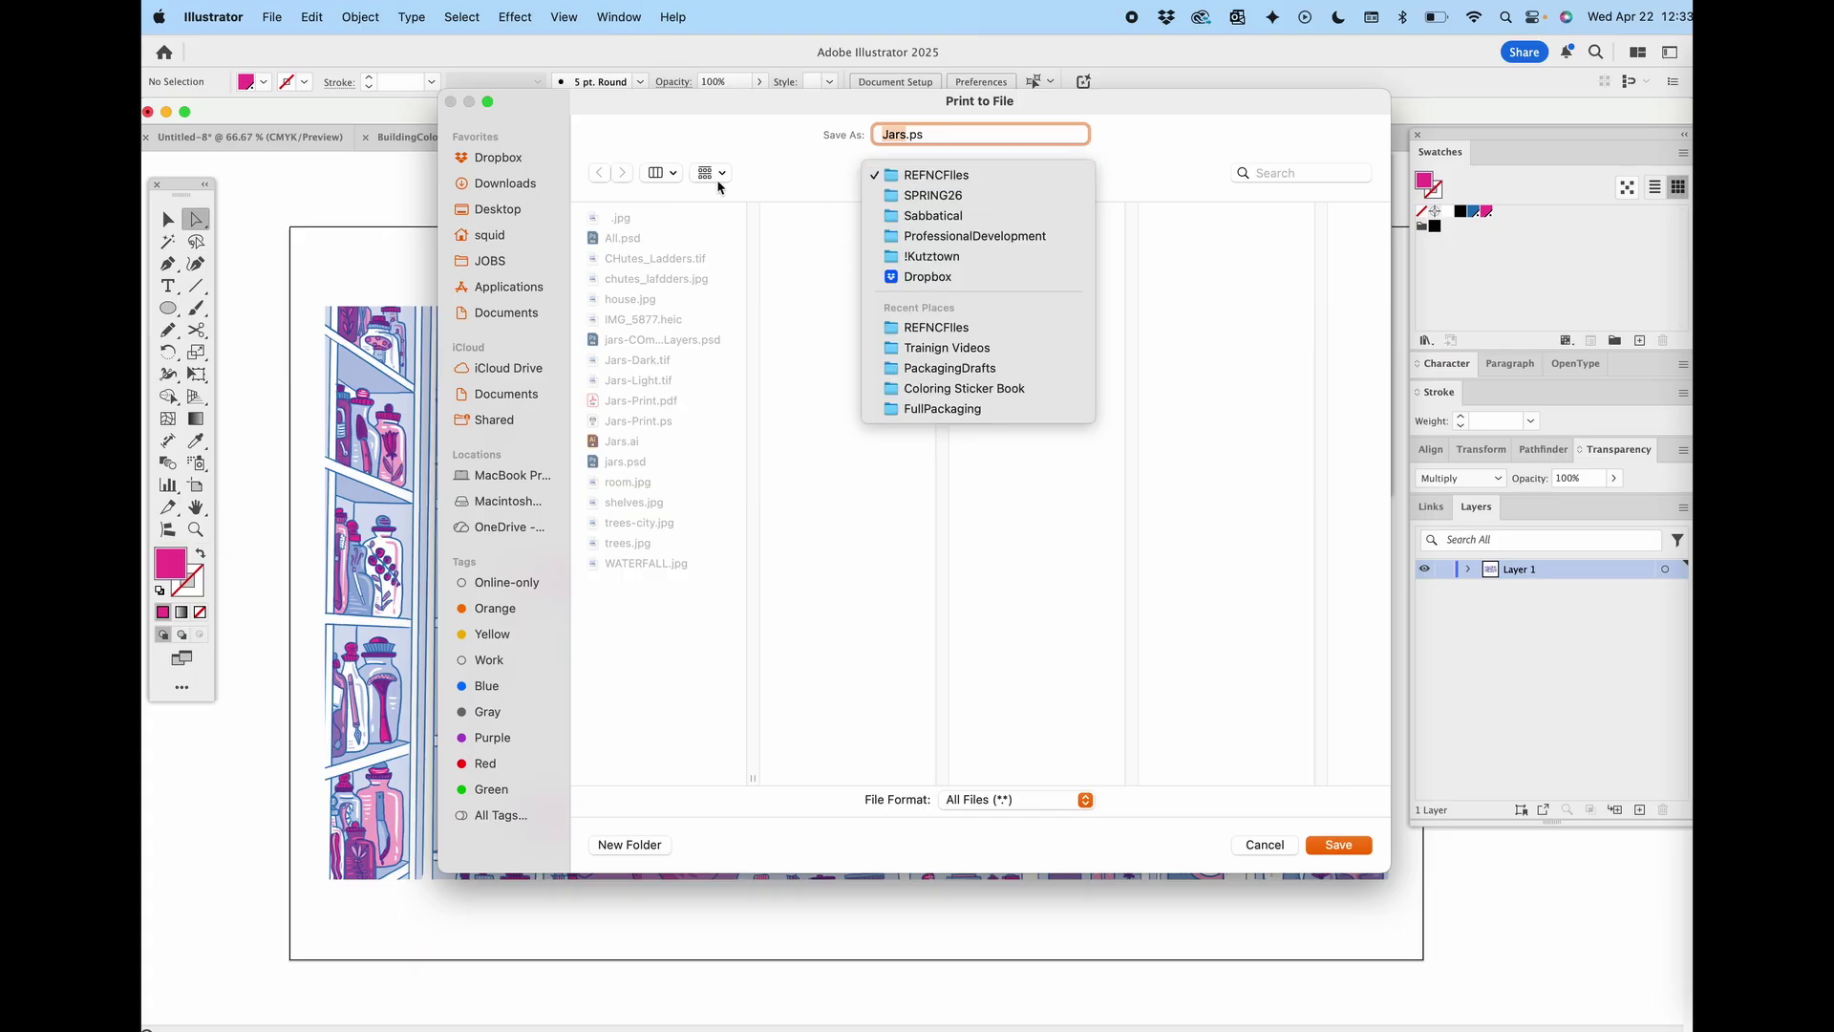
left_click(513, 211)
scroll(671, 360, "down", 3)
scroll(671, 360, "down", 3)
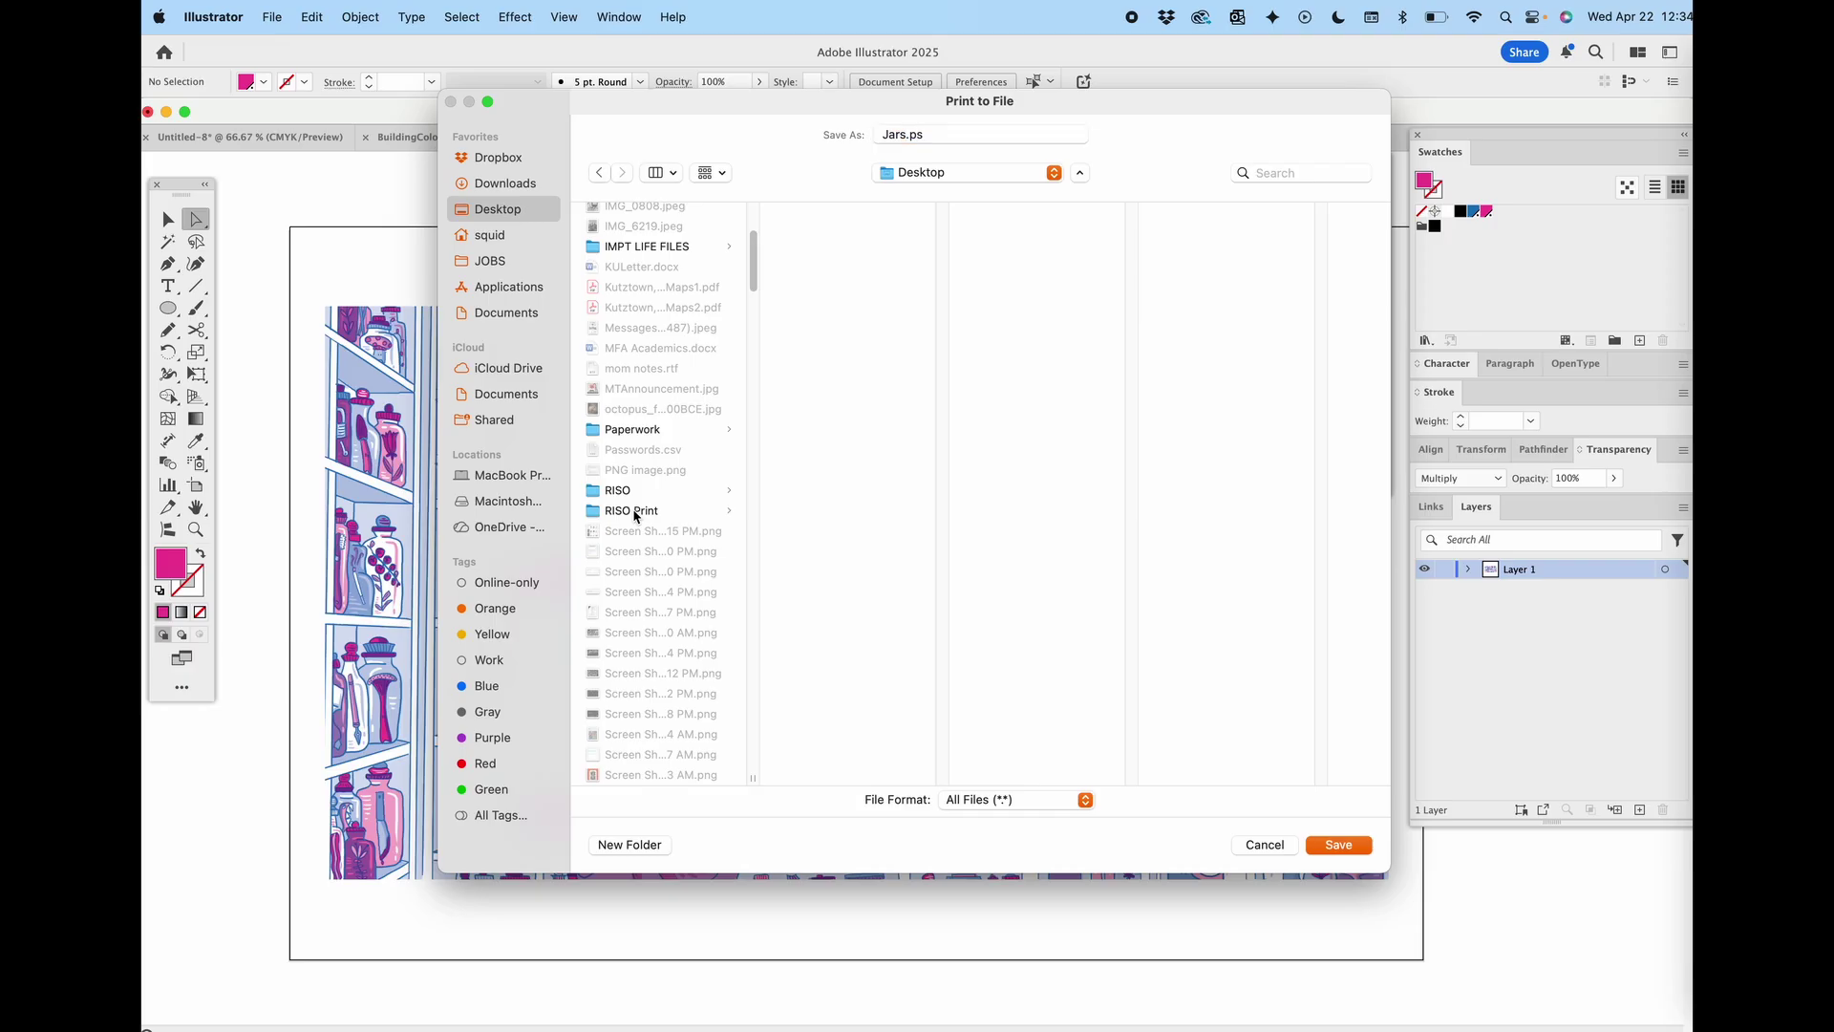
left_click(635, 512)
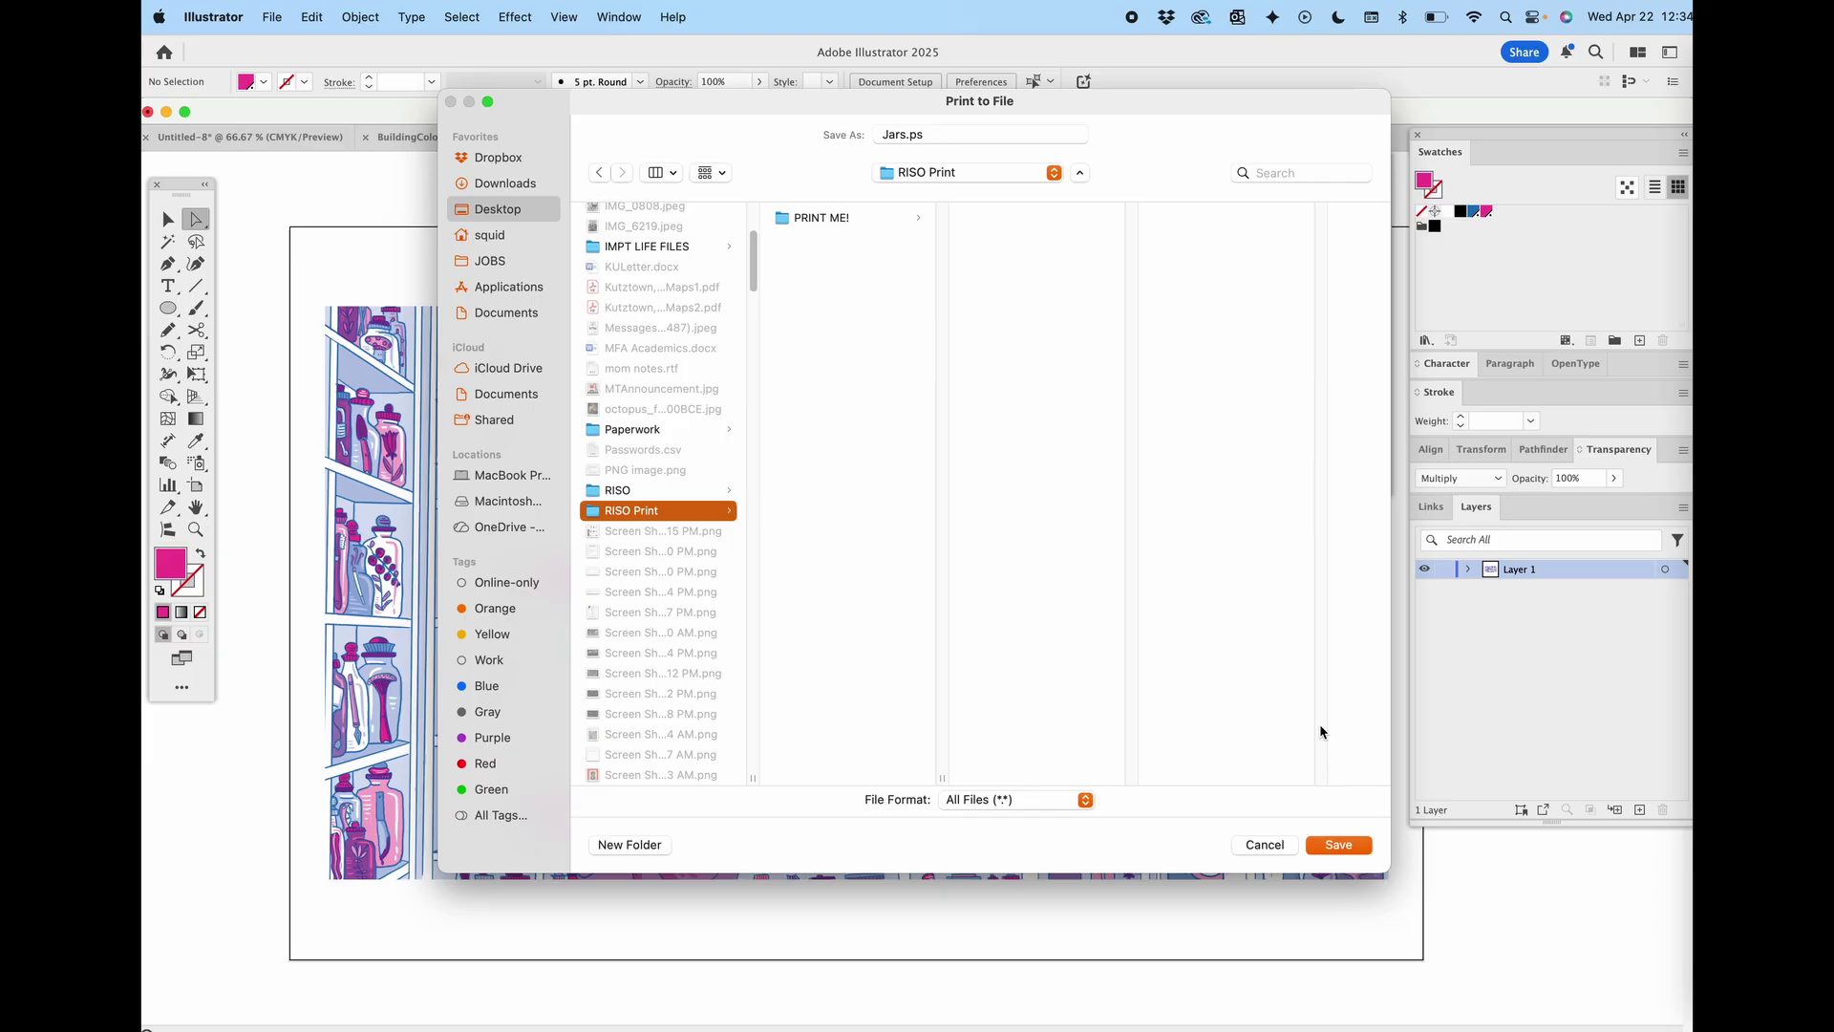
left_click(1342, 847)
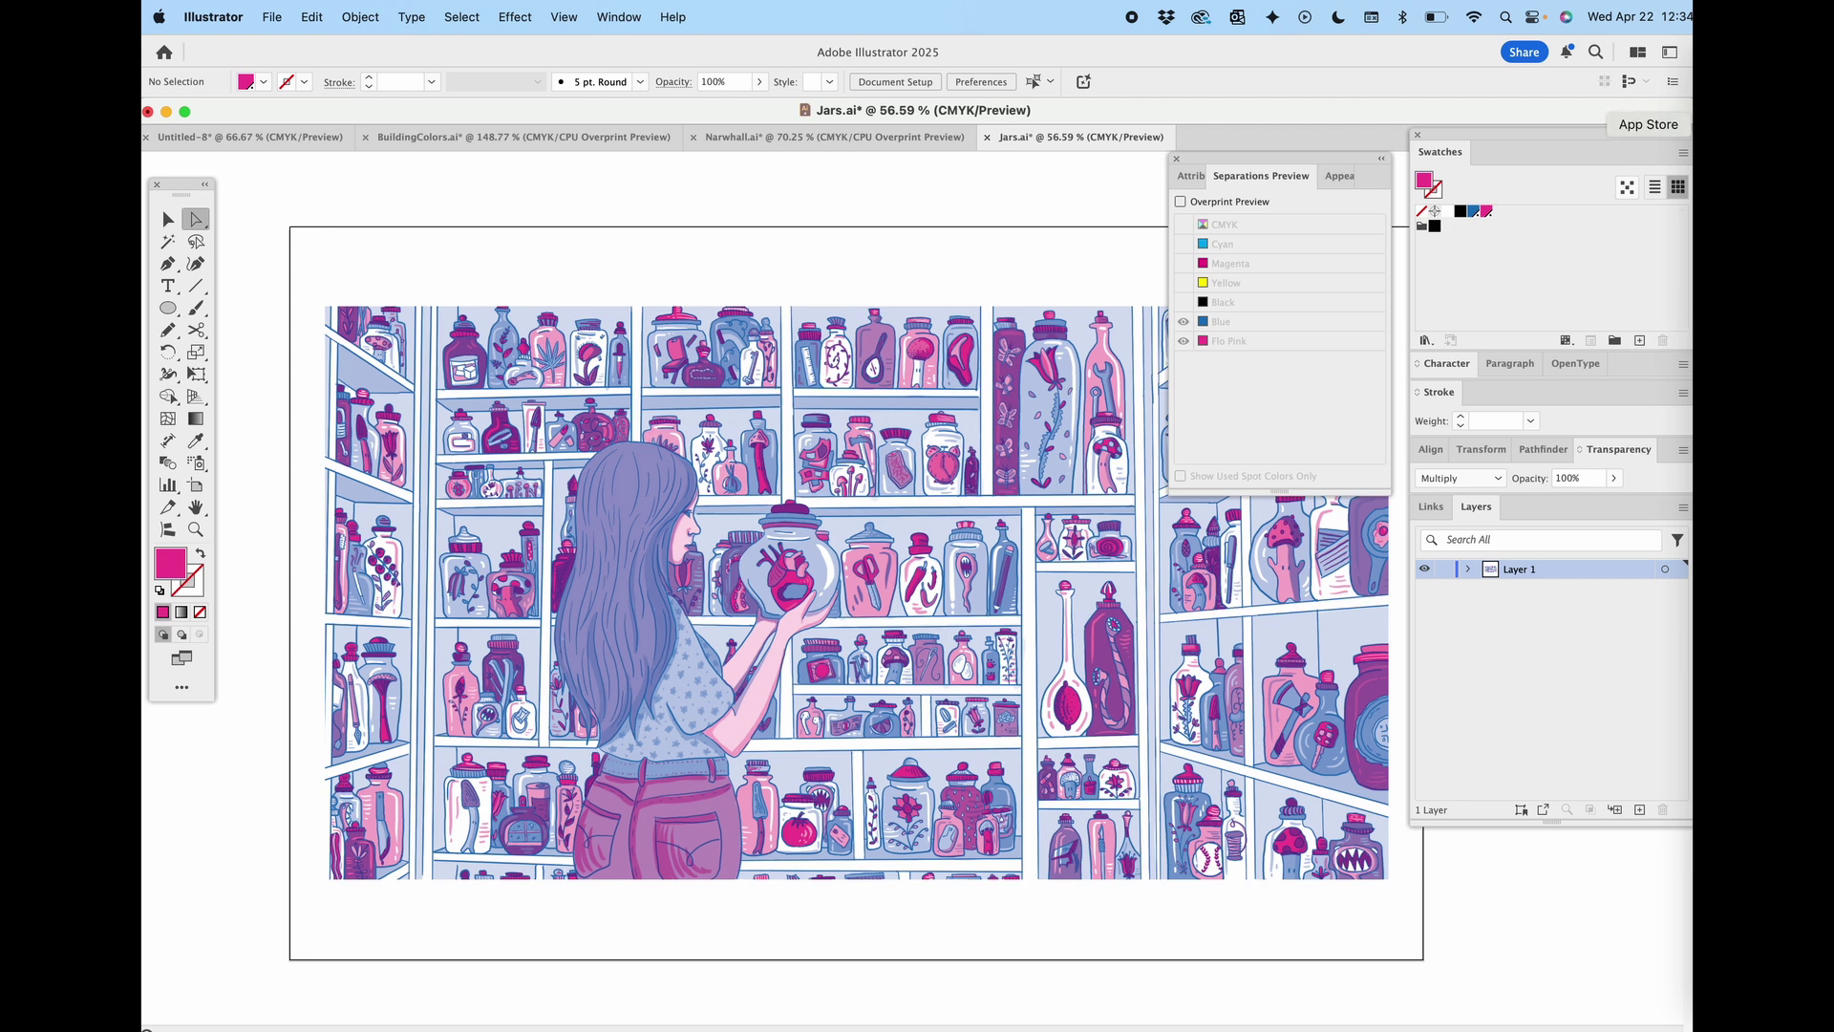
- Switch to Finder's RISO Print folder, open Acrobat Distiller, and arrange the two windows side by side
left_click(1687, 59)
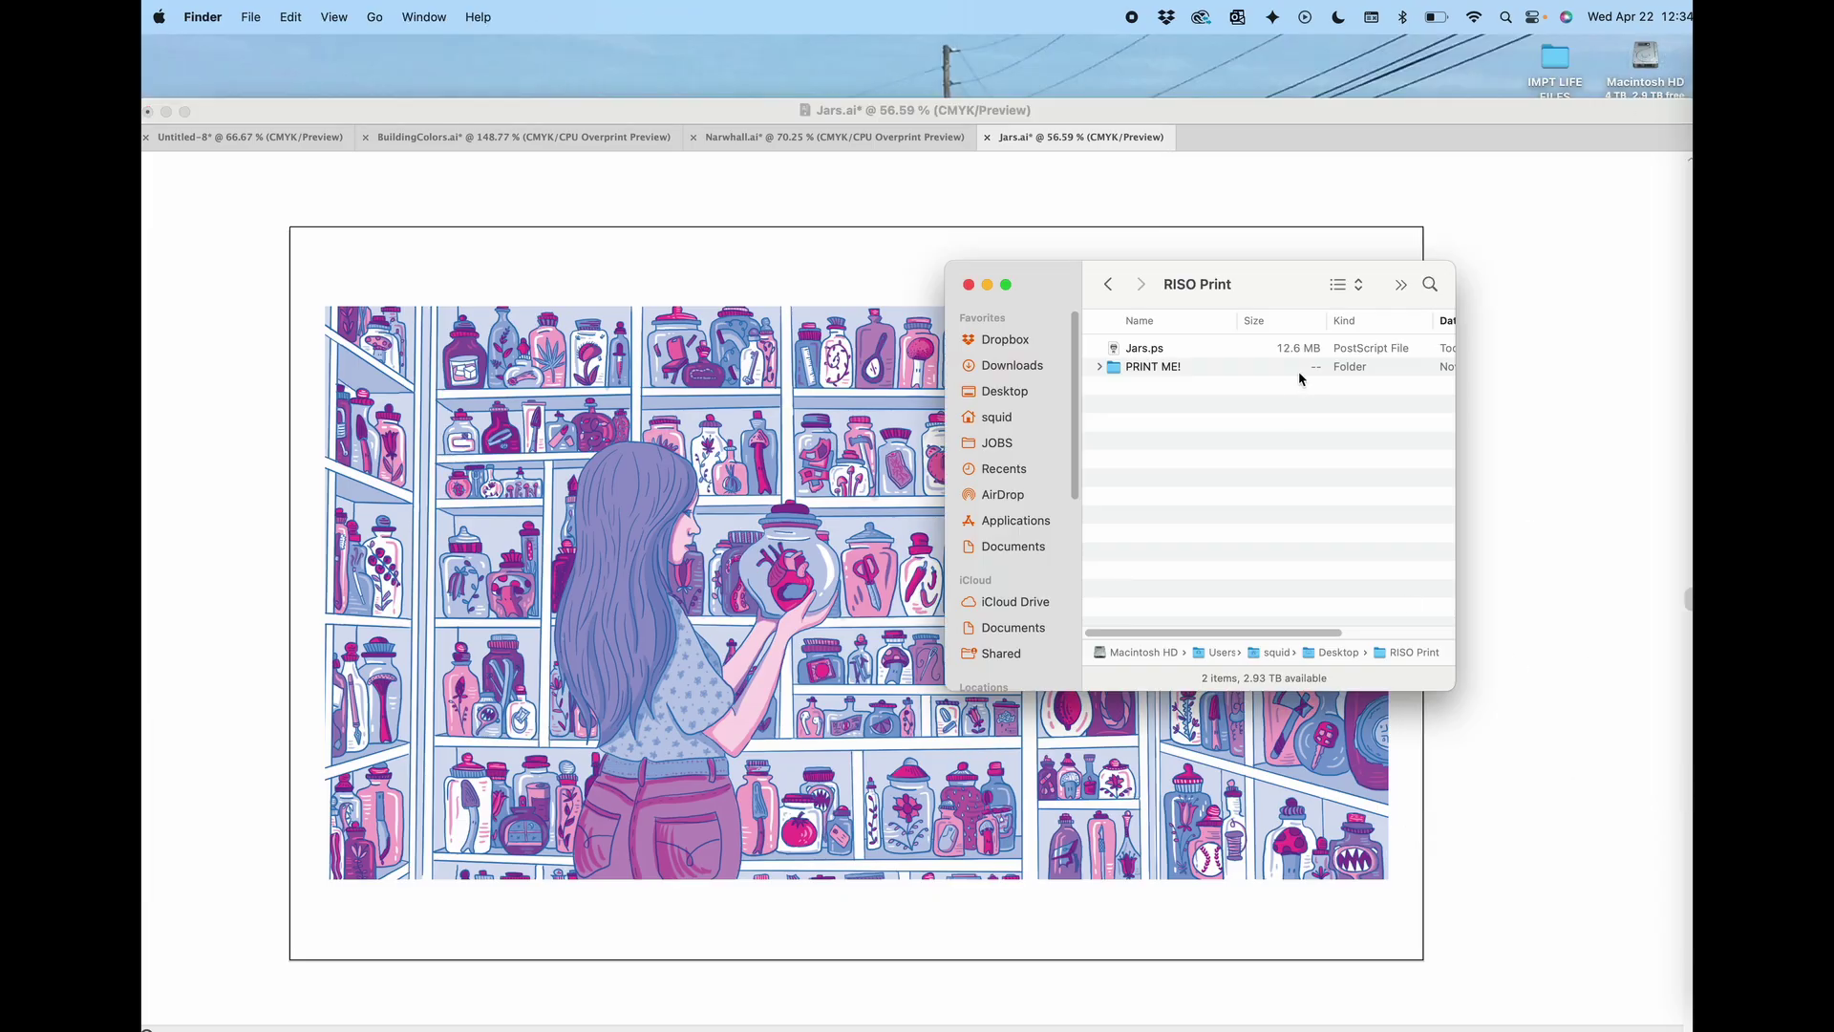
left_click_drag(1261, 288, 1301, 275)
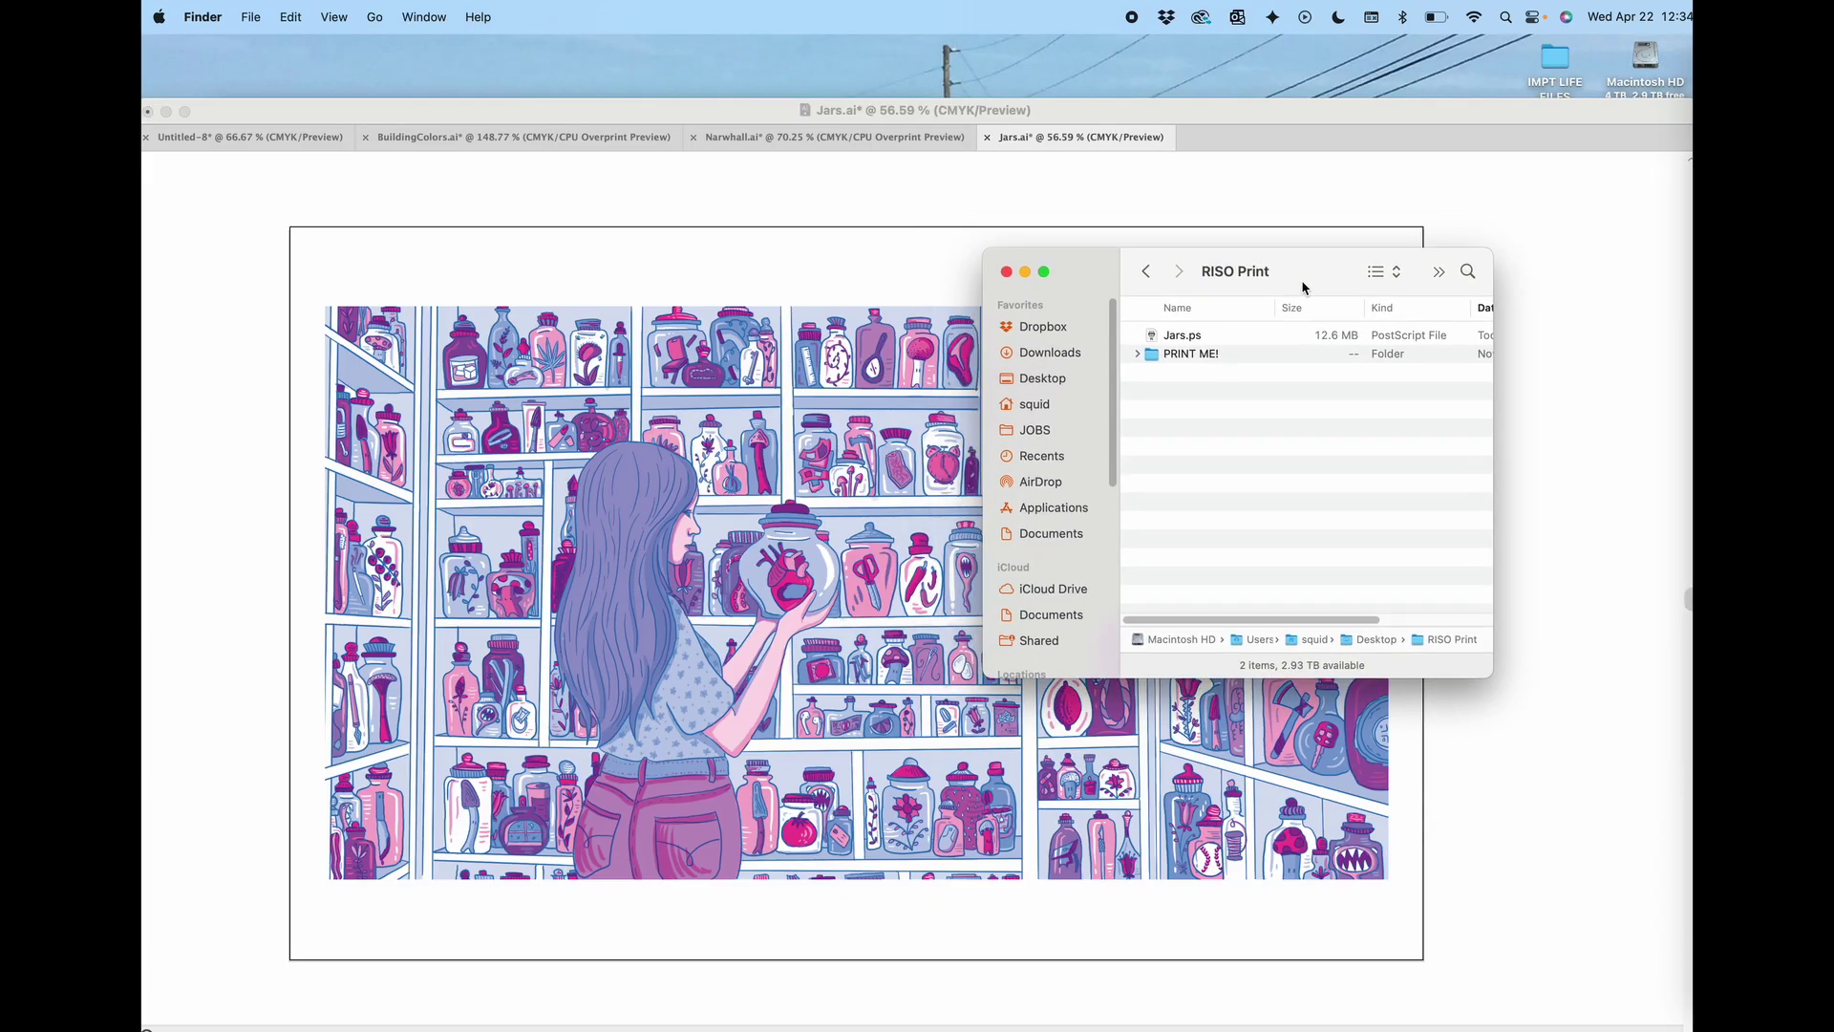
left_click(1689, 832)
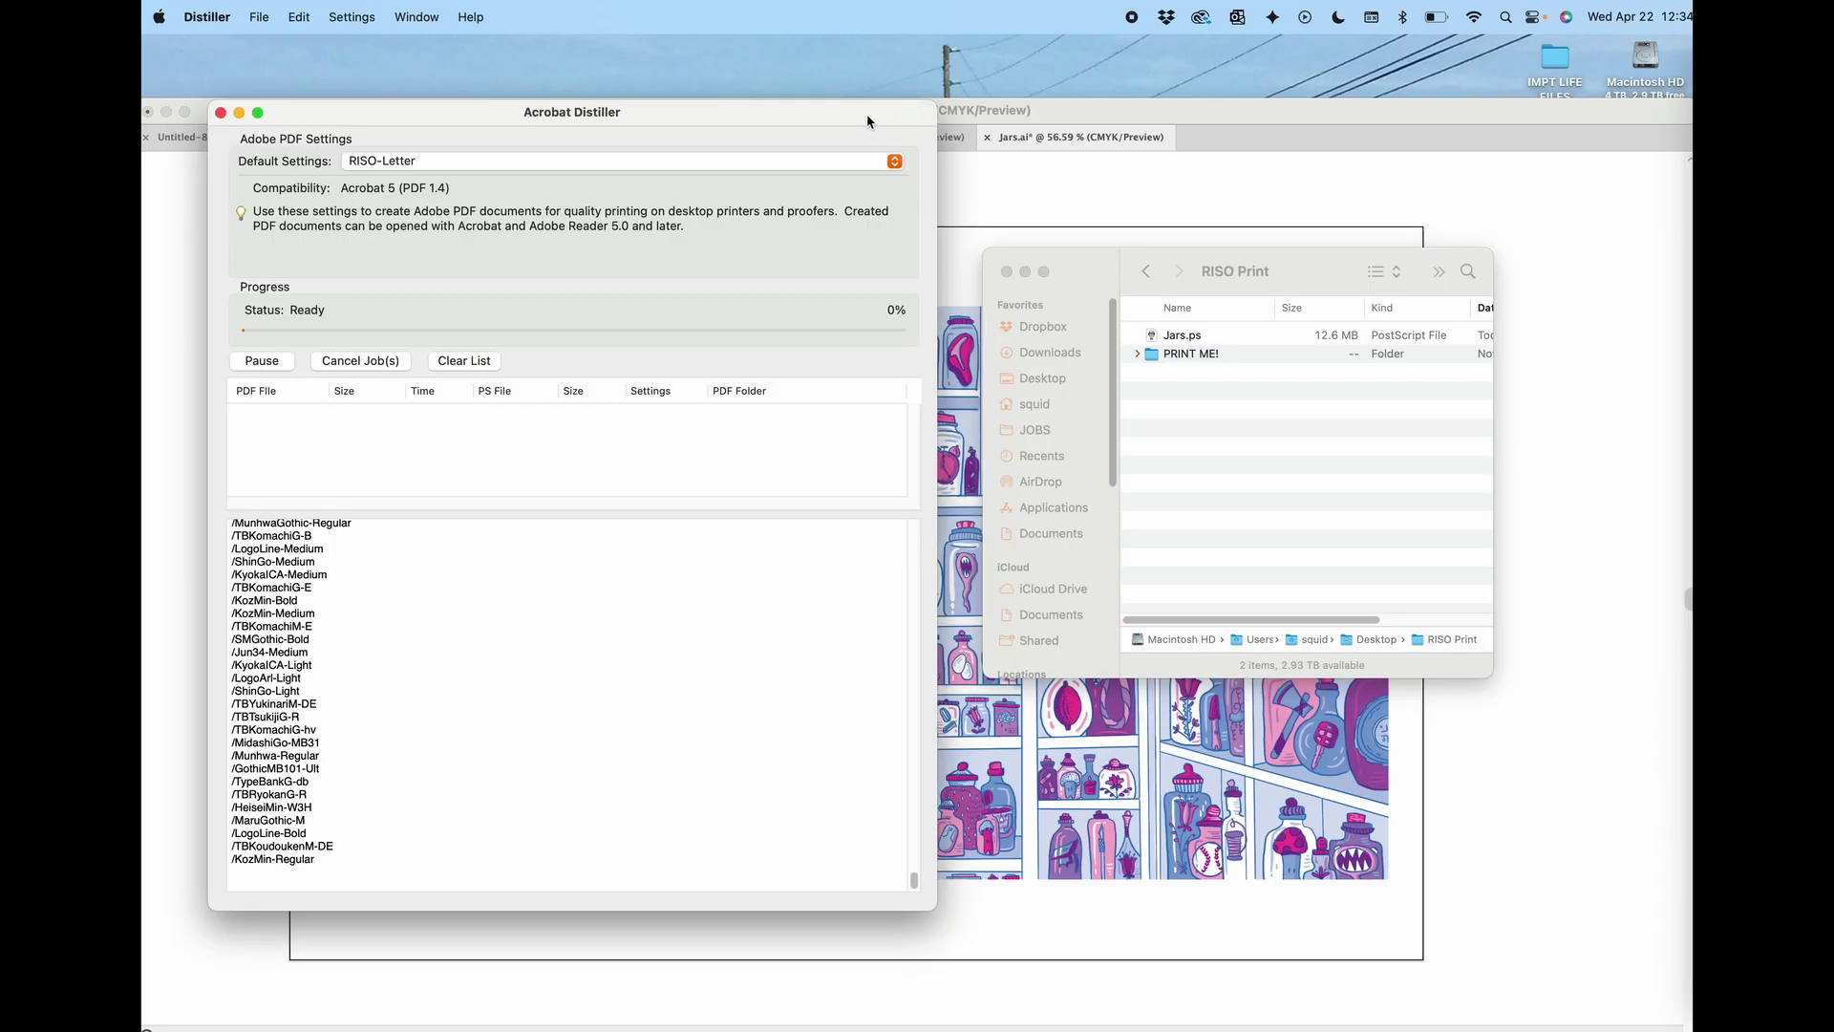
left_click_drag(867, 113, 896, 120)
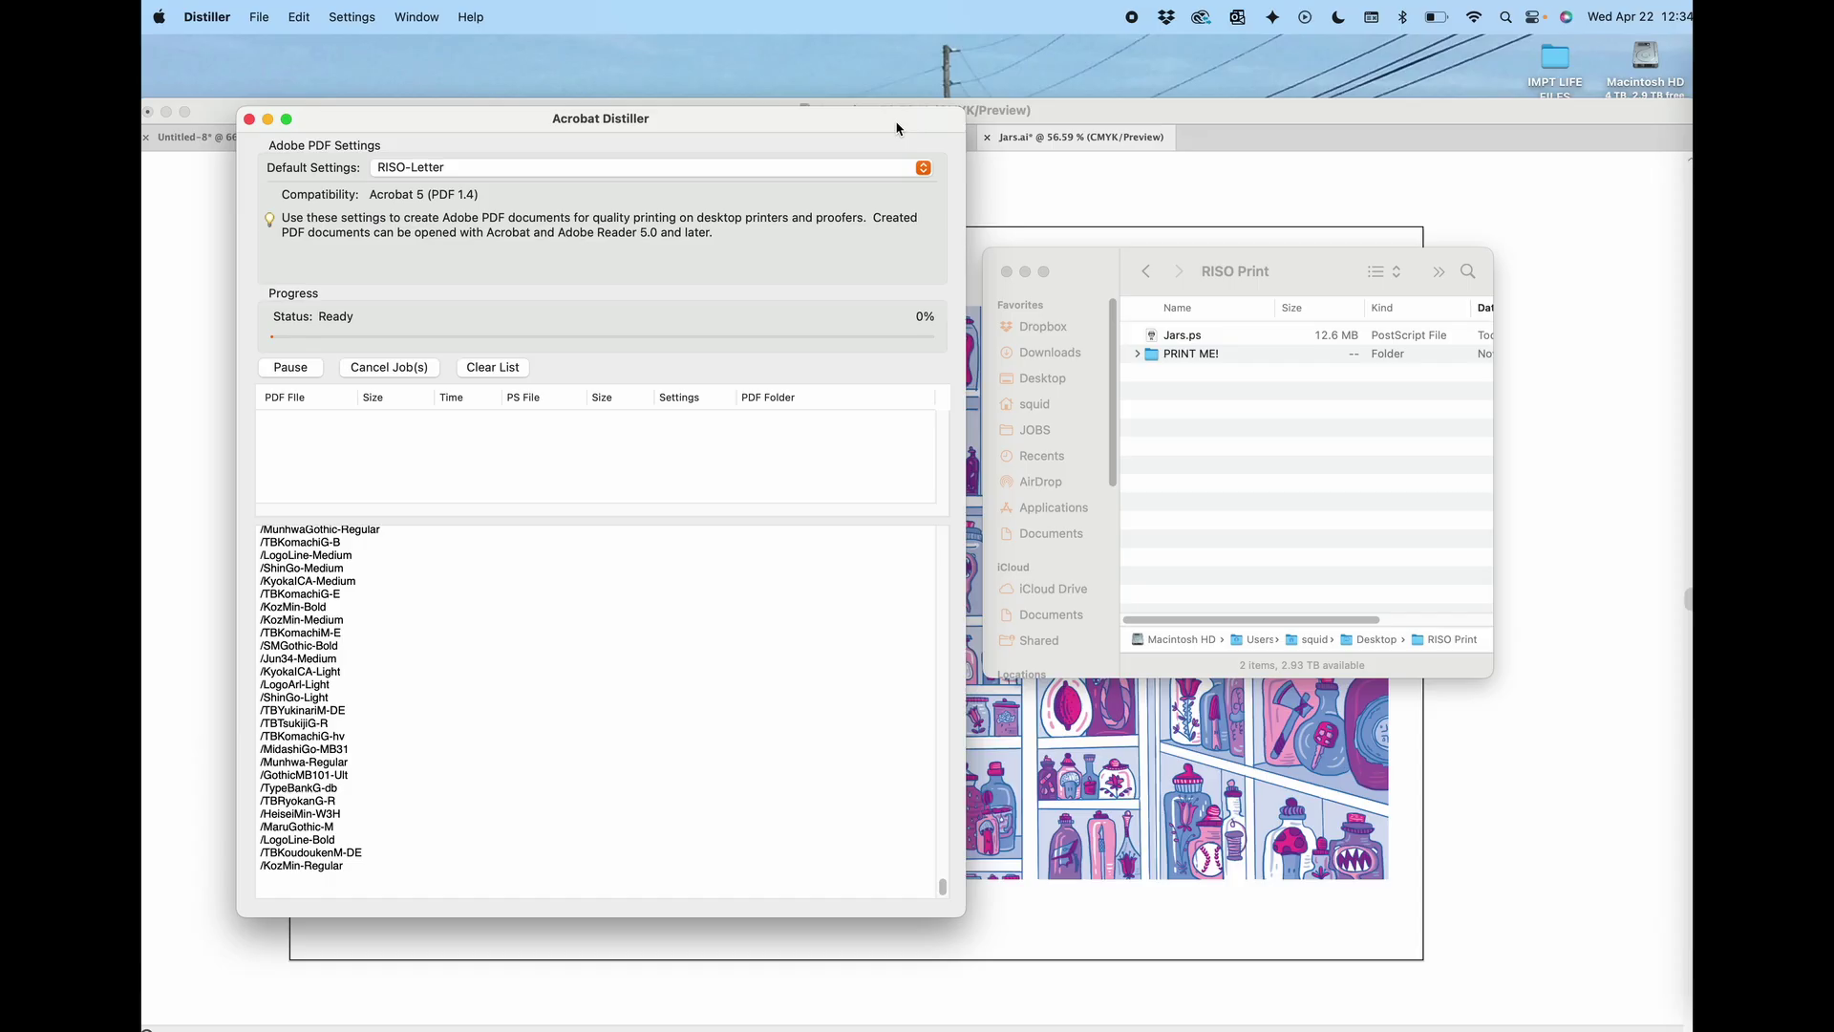
left_click(462, 180)
mouse_move(480, 56)
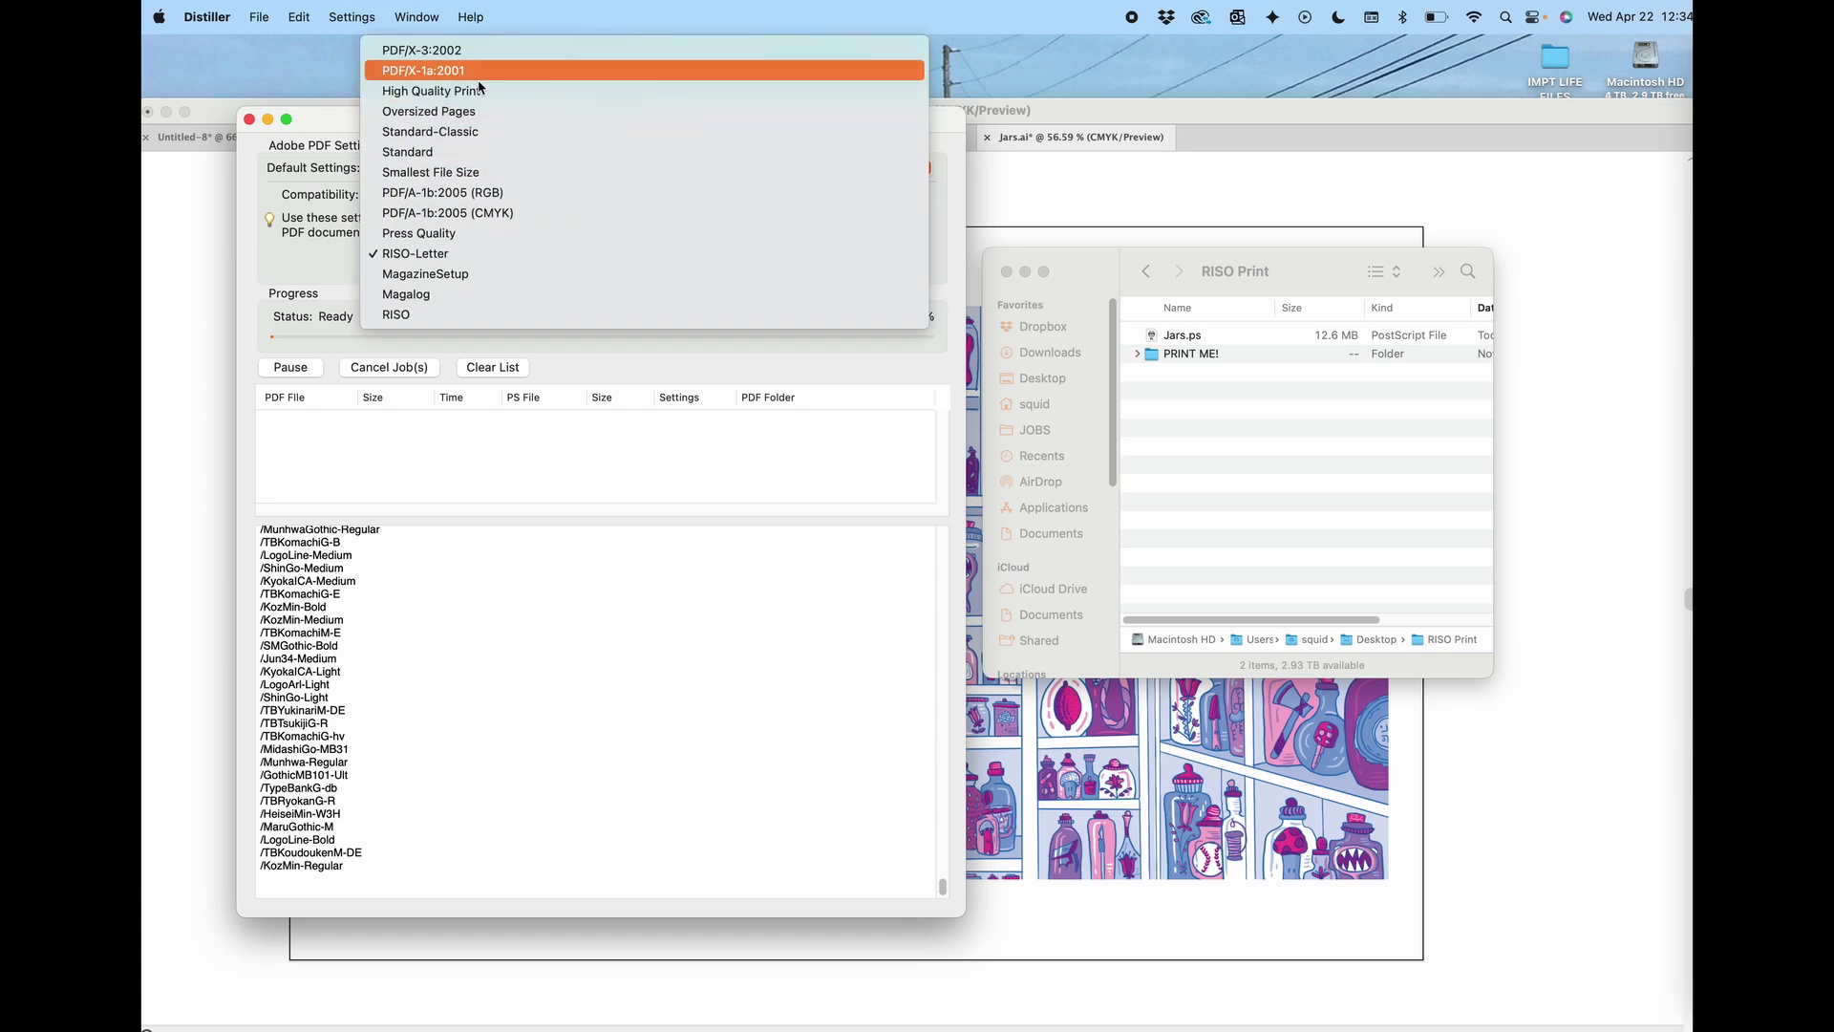
left_click(323, 267)
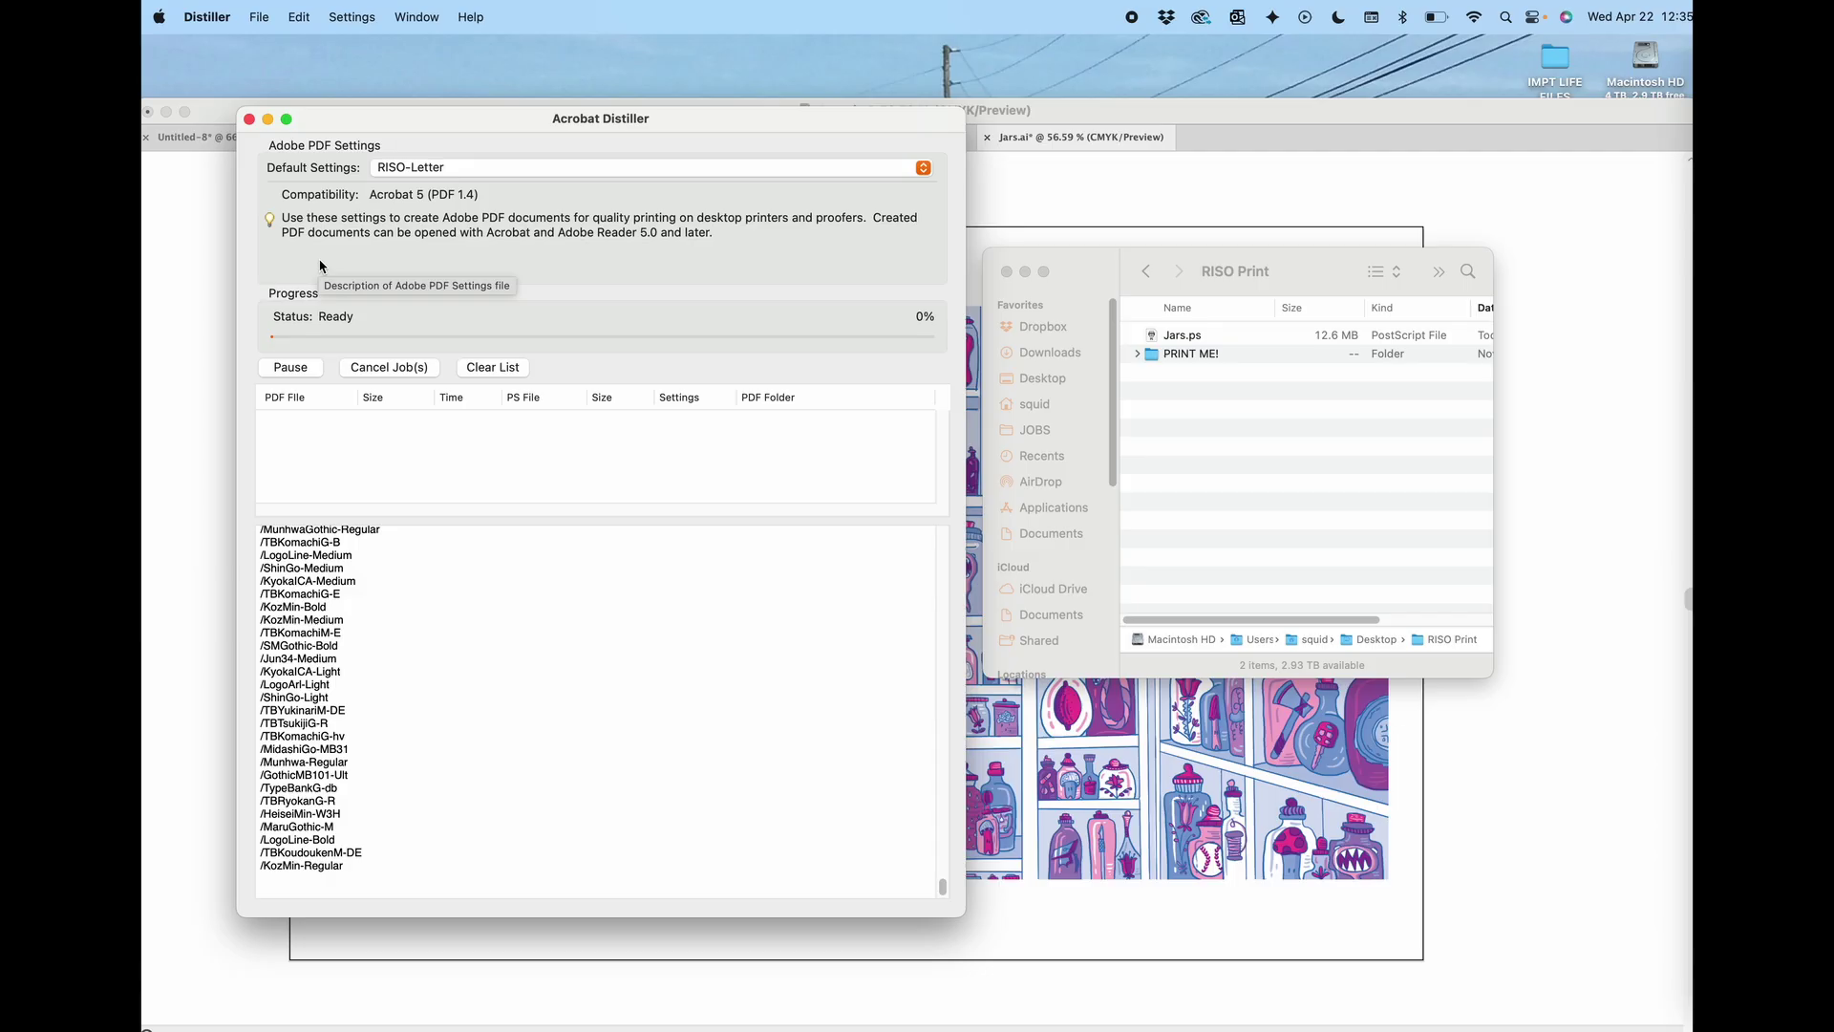
- Edit the RISO-Letter Adobe PDF settings and set the default page size to 17 inches wide by 11 inches high
left_click(361, 15)
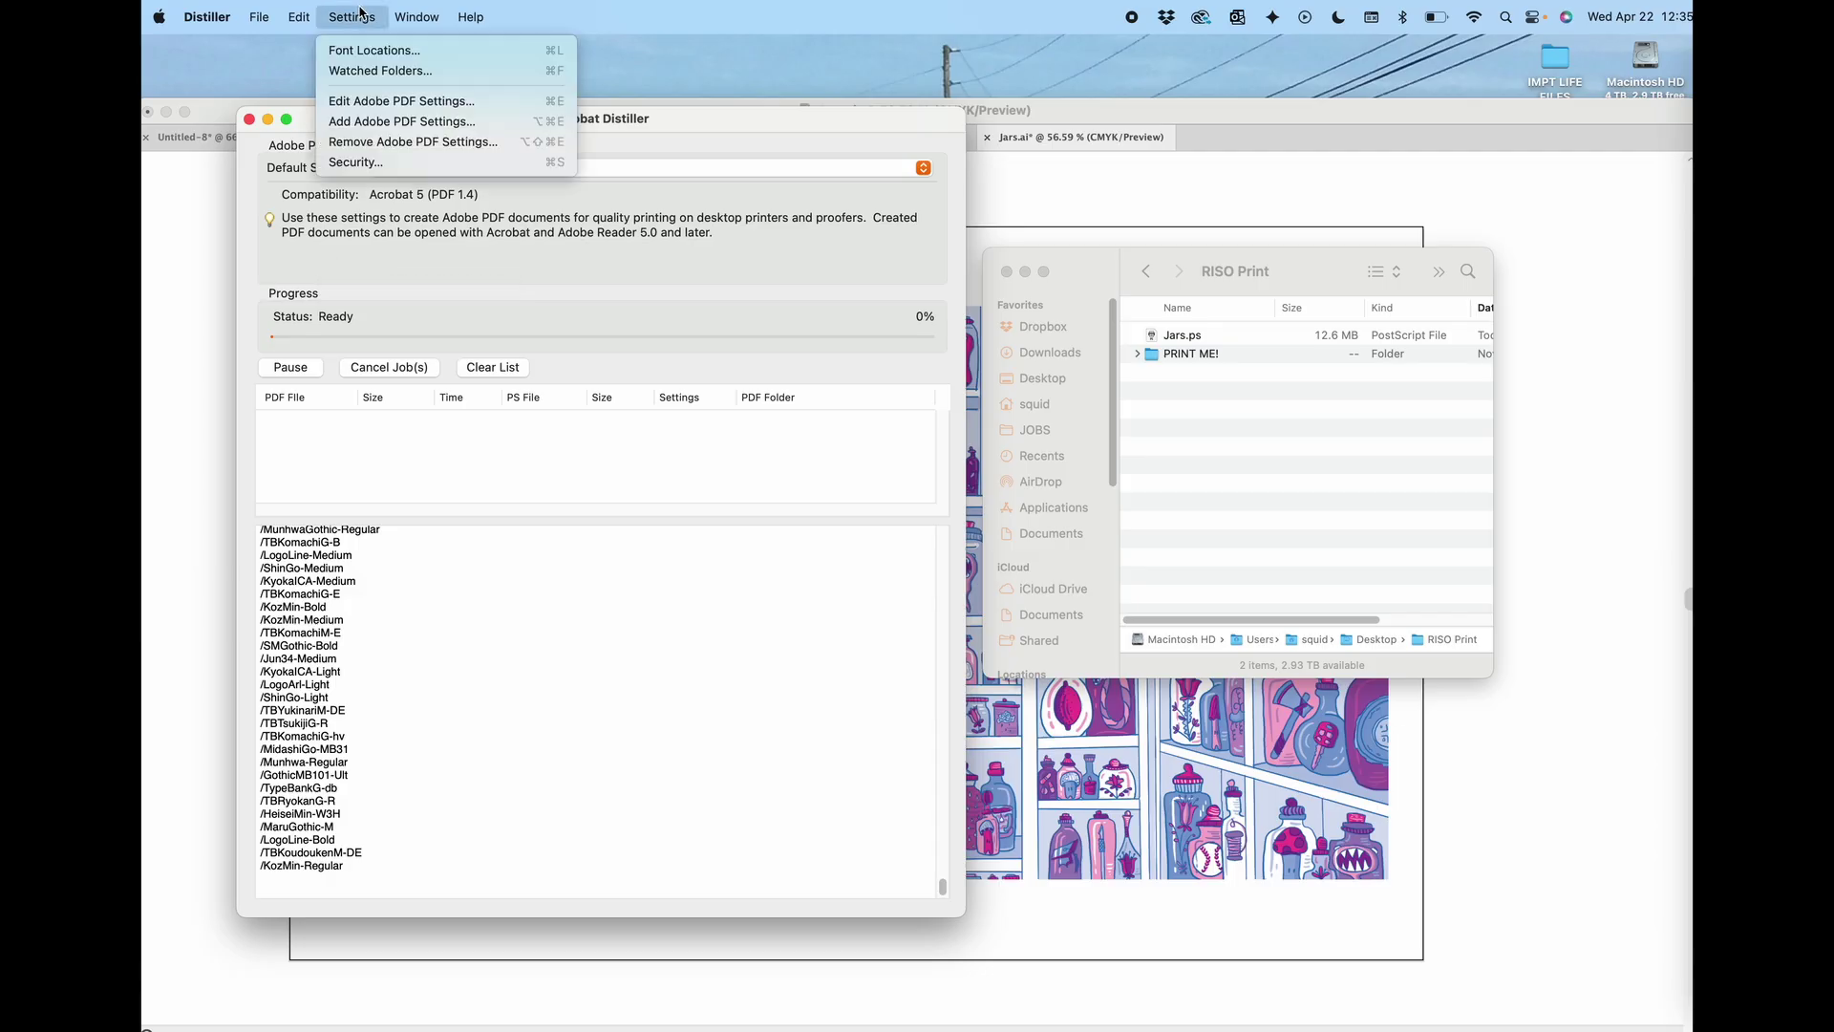
left_click(377, 103)
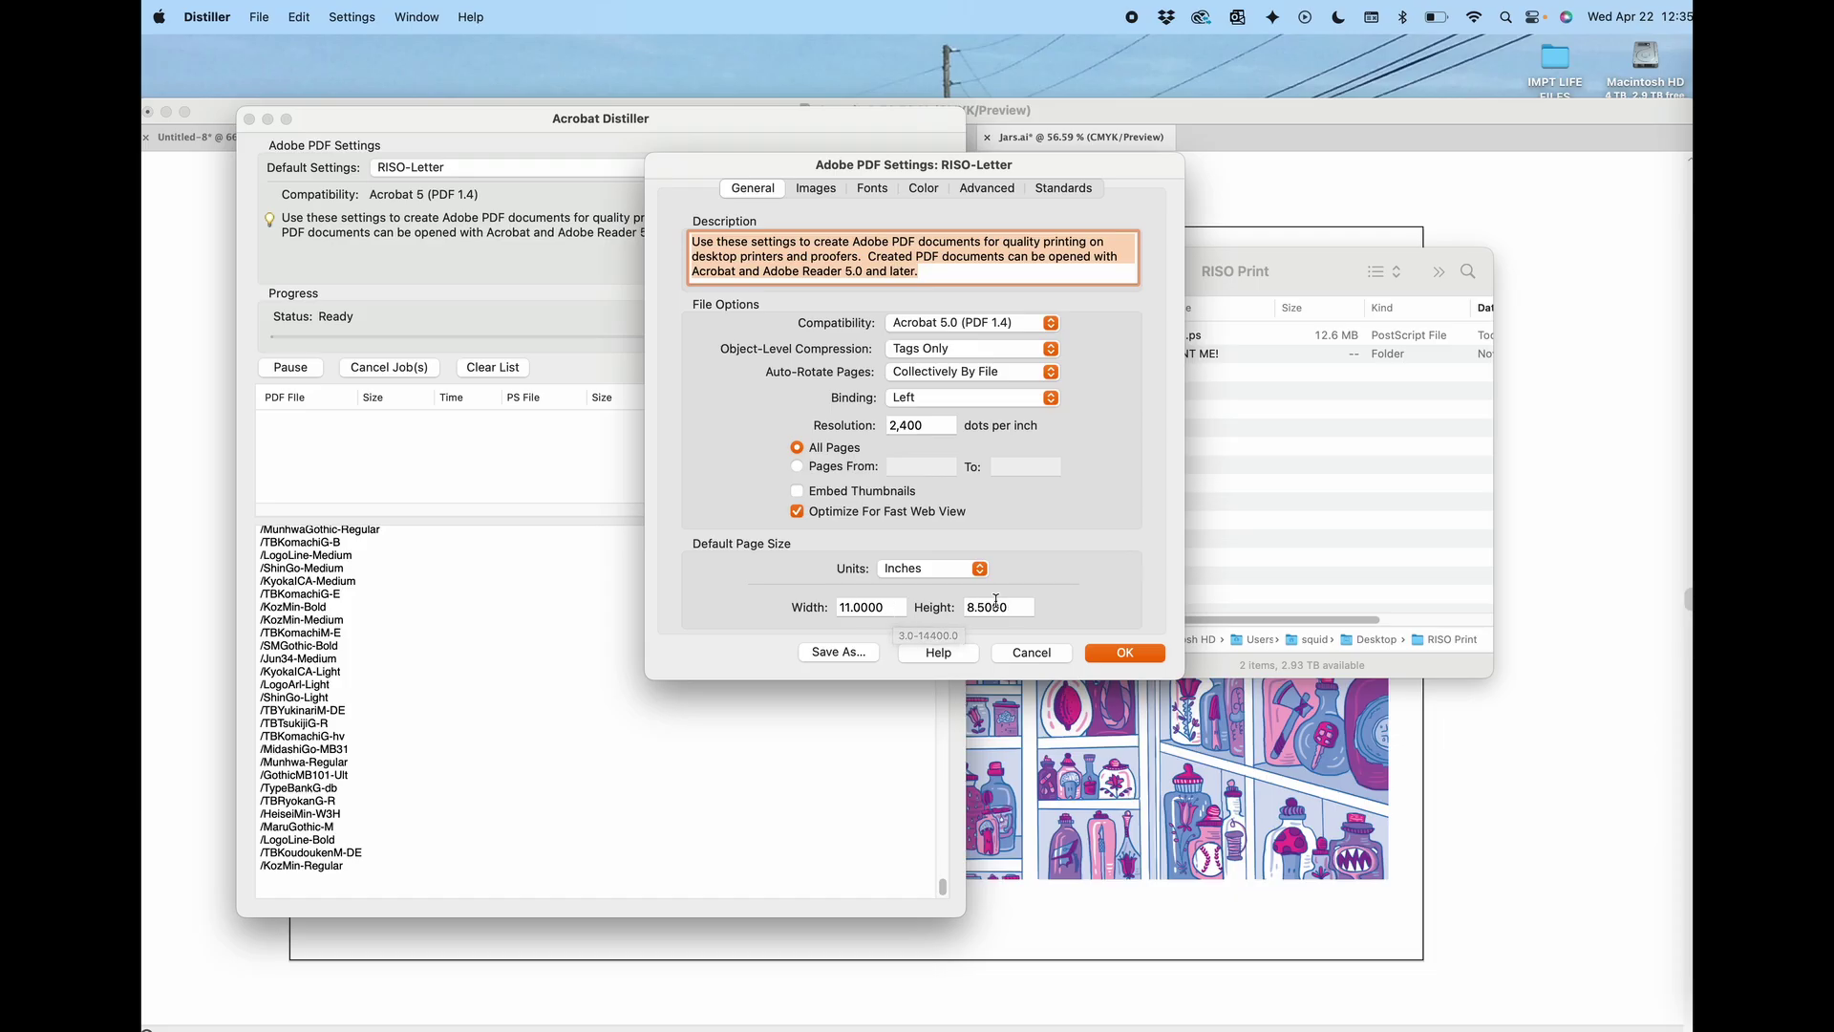
left_click_drag(892, 606, 785, 608)
type("1")
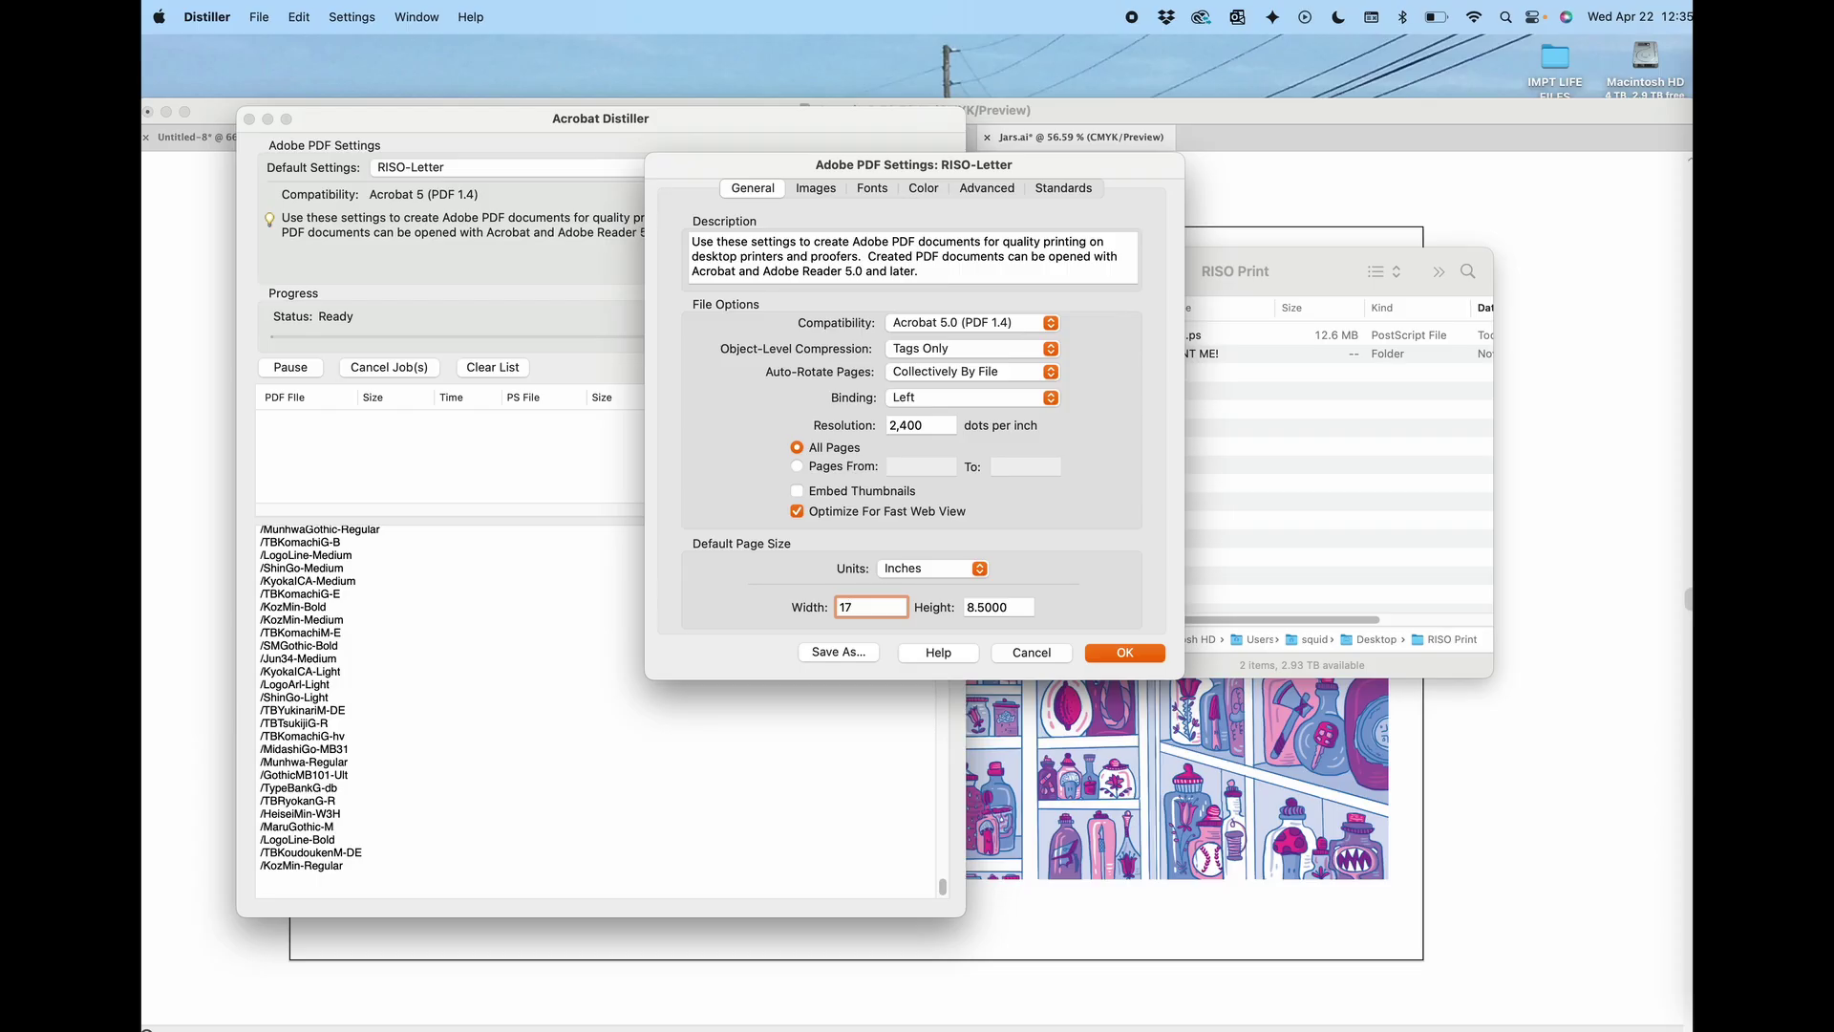
type("7")
key("Tab")
type("11")
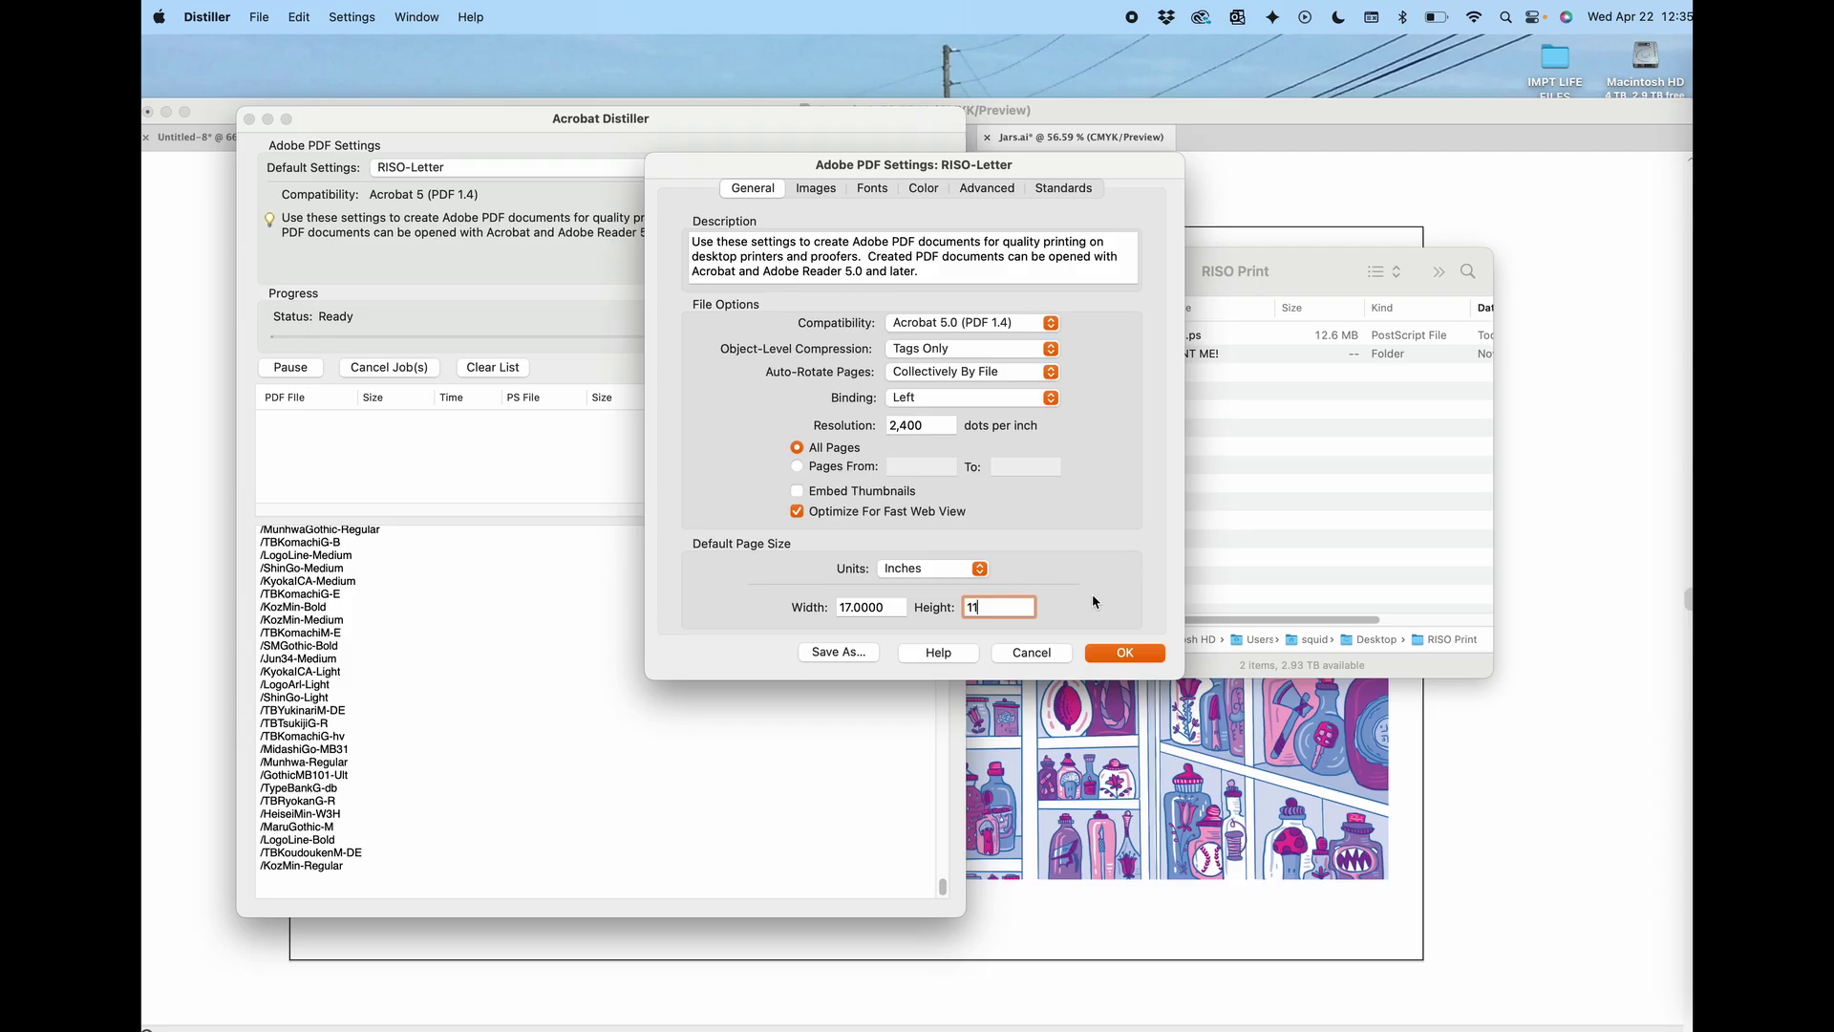
- Save the edited PDF settings as a new preset named RISO-11x17 in the Settings folder
left_click(840, 653)
left_click(984, 257)
left_click_drag(984, 257, 869, 258)
type("Tabloid")
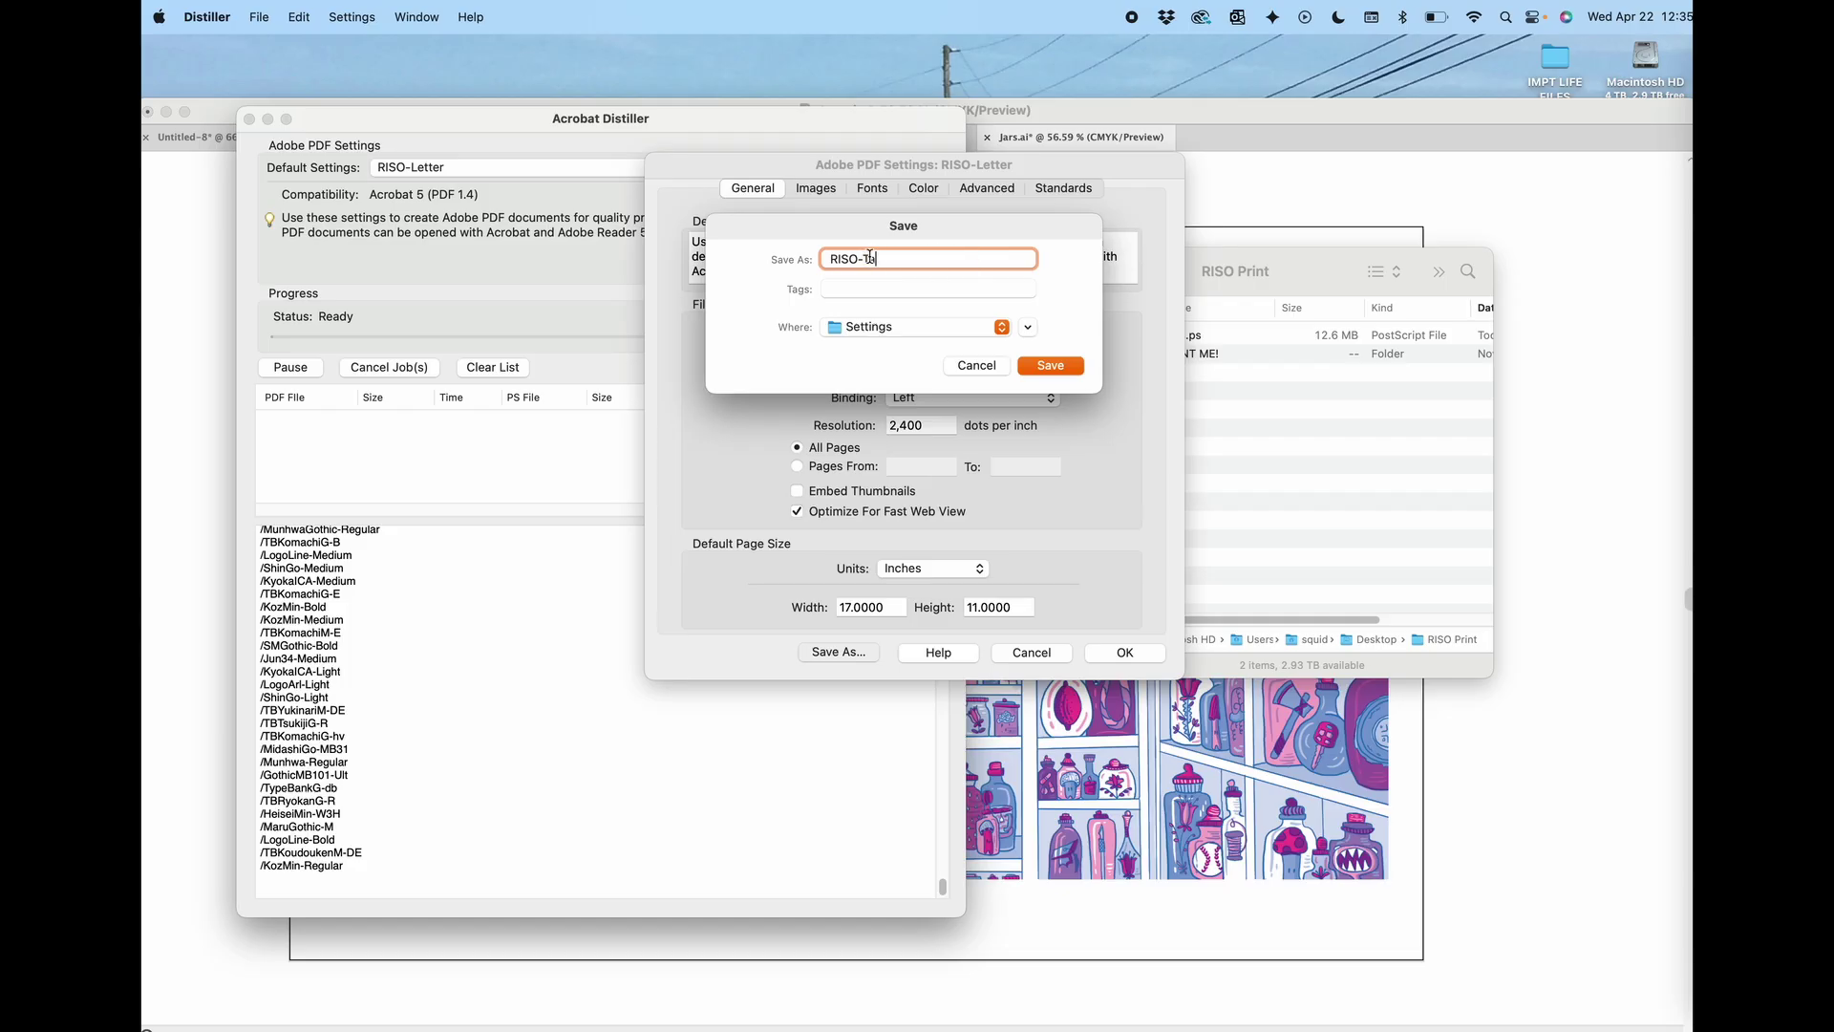
key("BackSpace")
key("BackSpace")
key("BackSpace")
key("BackSpace")
key("BackSpace")
key("BackSpace")
type("11x17")
left_click(1051, 365)
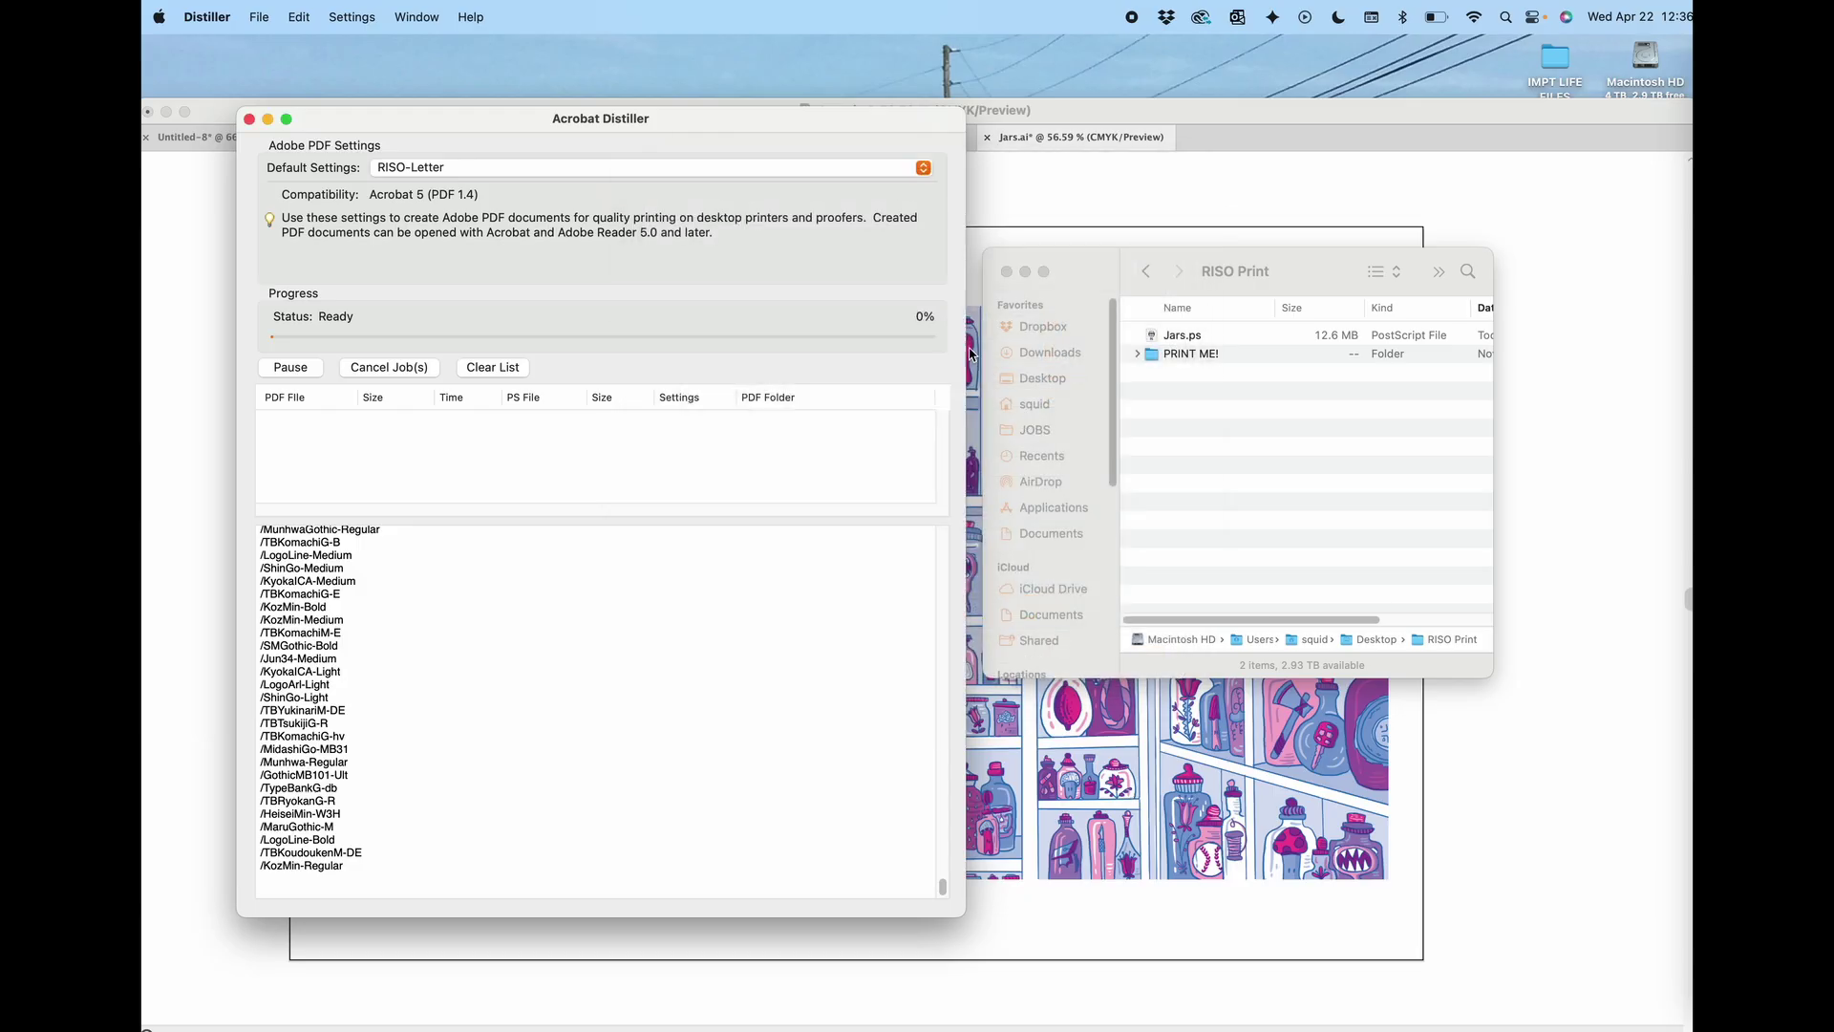
- Choose RISO-11x17 as the default settings and convert Jars.ps from the RISO Print folder to PDF, confirming the file is trusted
left_click(814, 174)
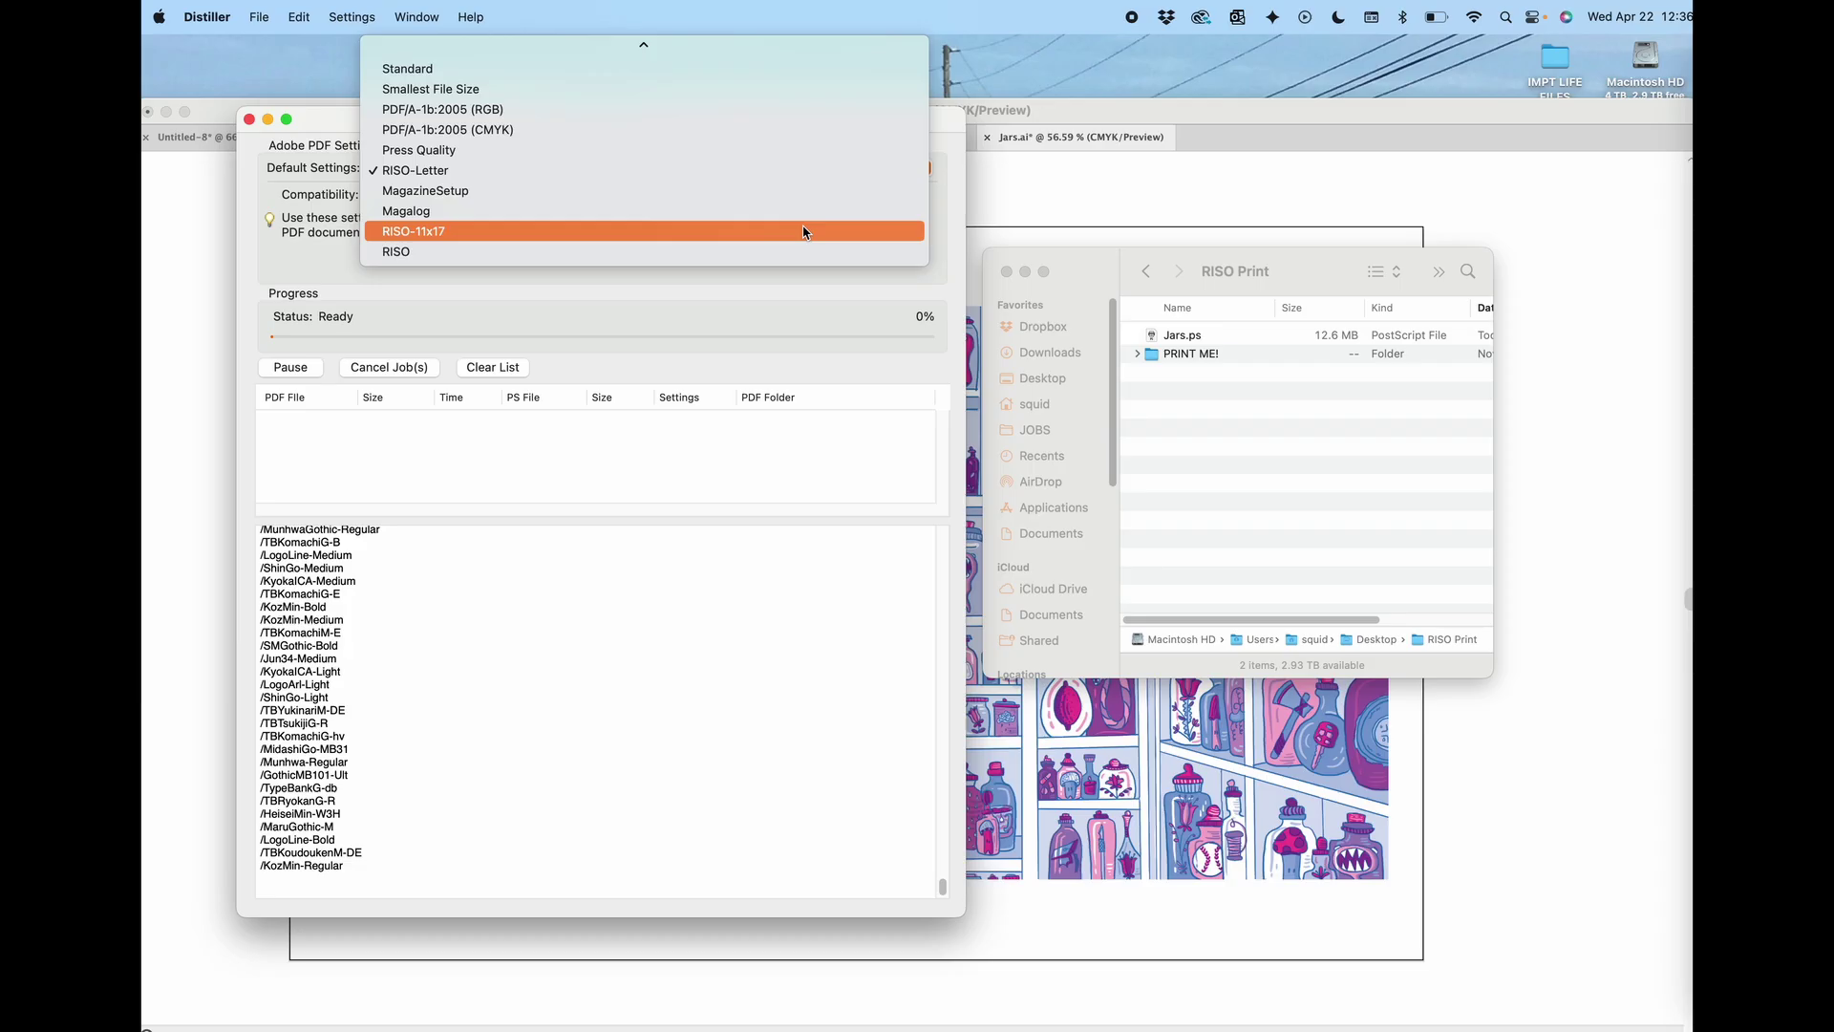
left_click(805, 232)
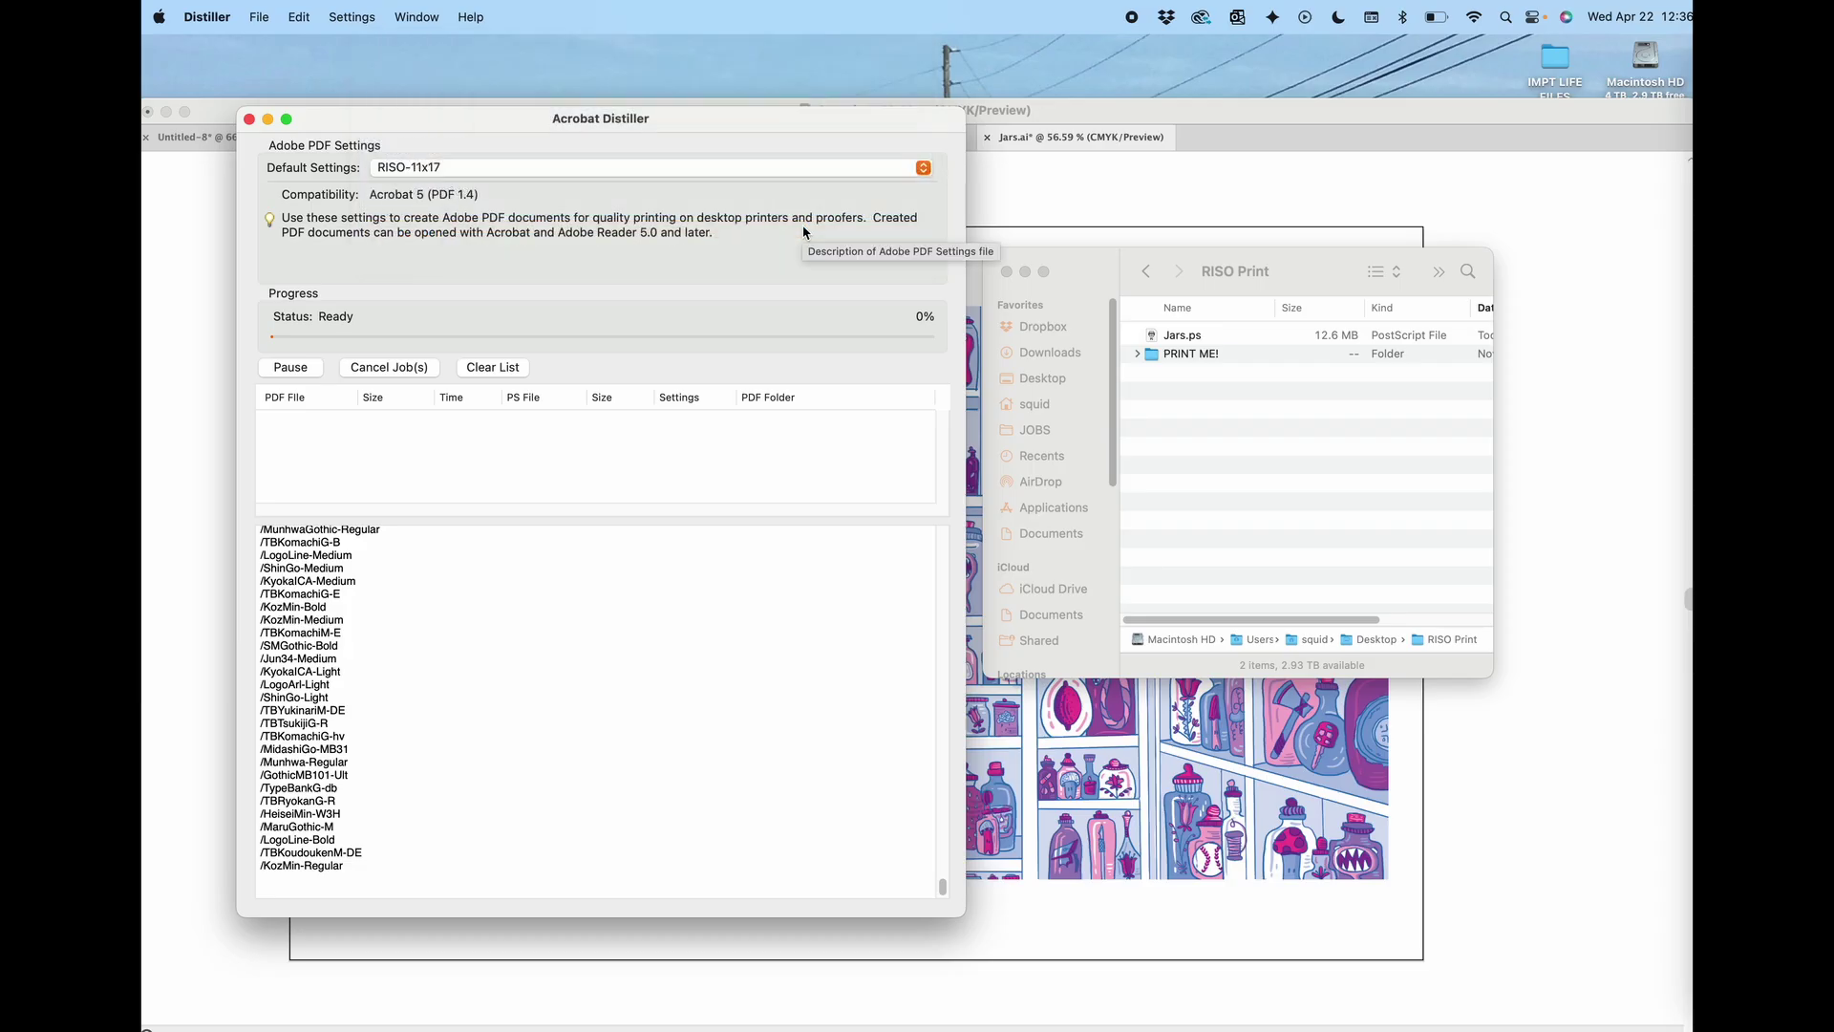
left_click(1094, 277)
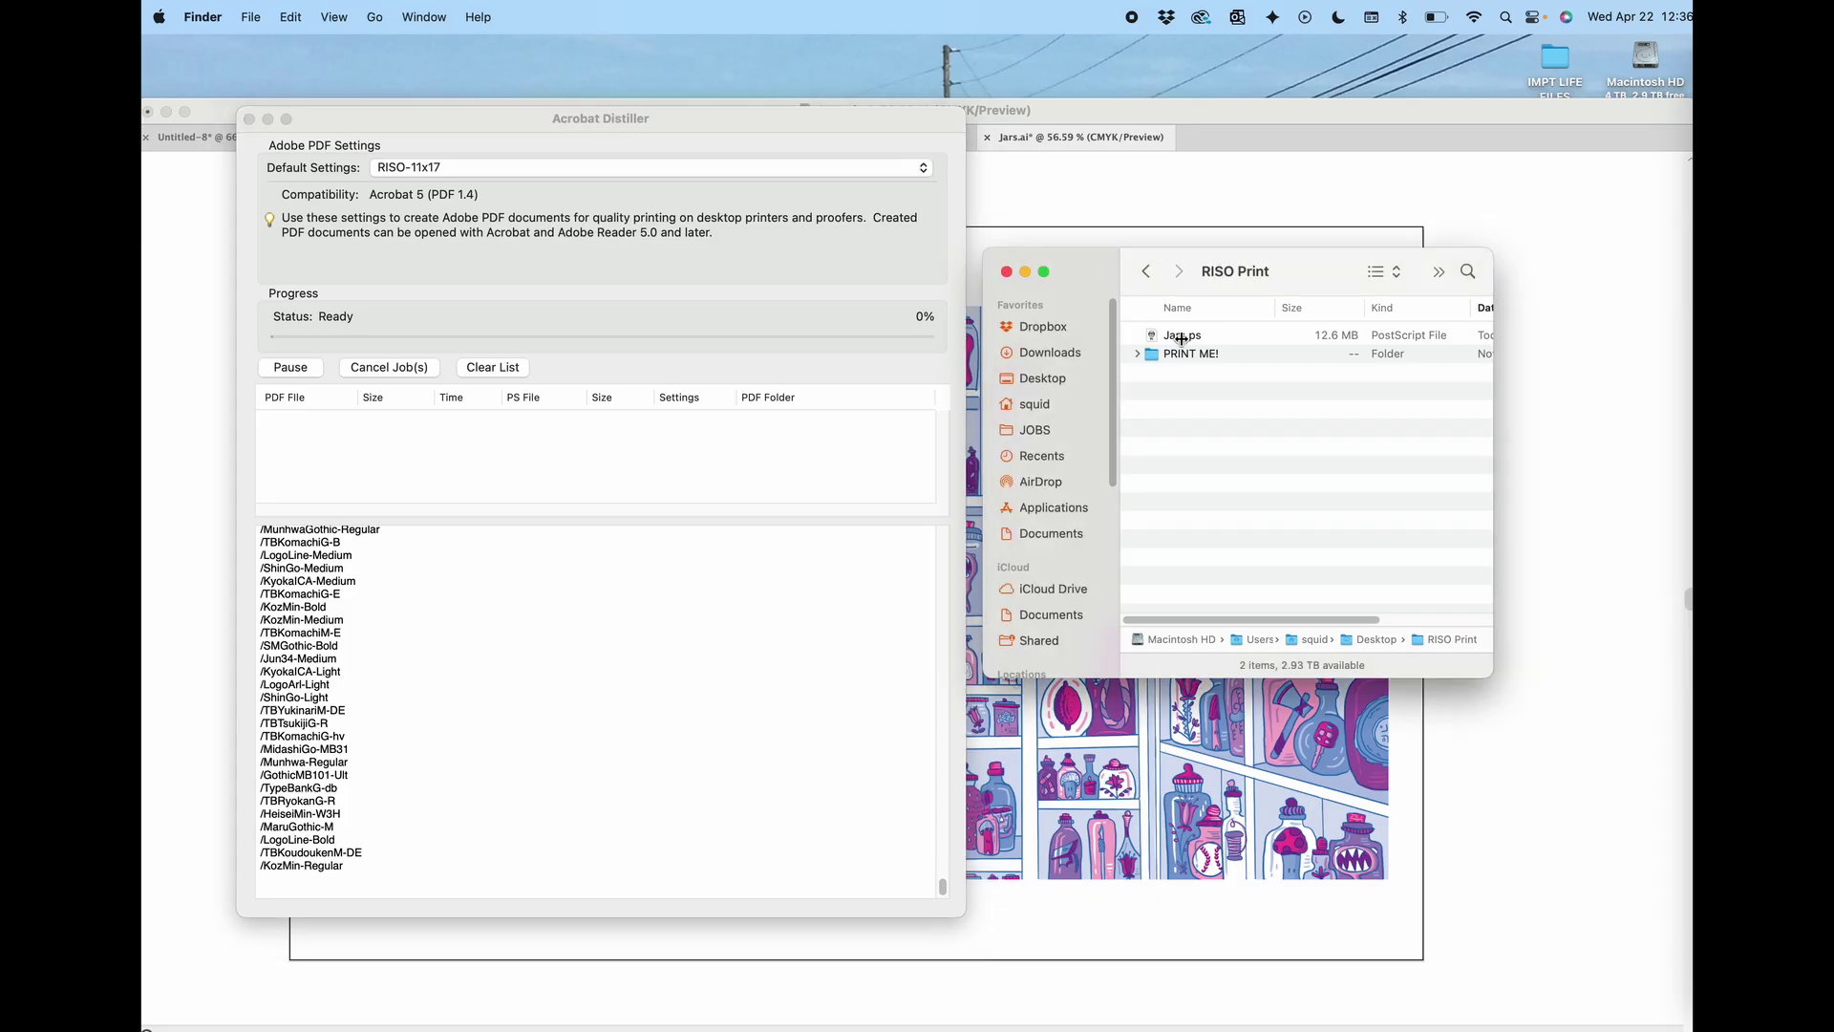
left_click_drag(1182, 338, 744, 456)
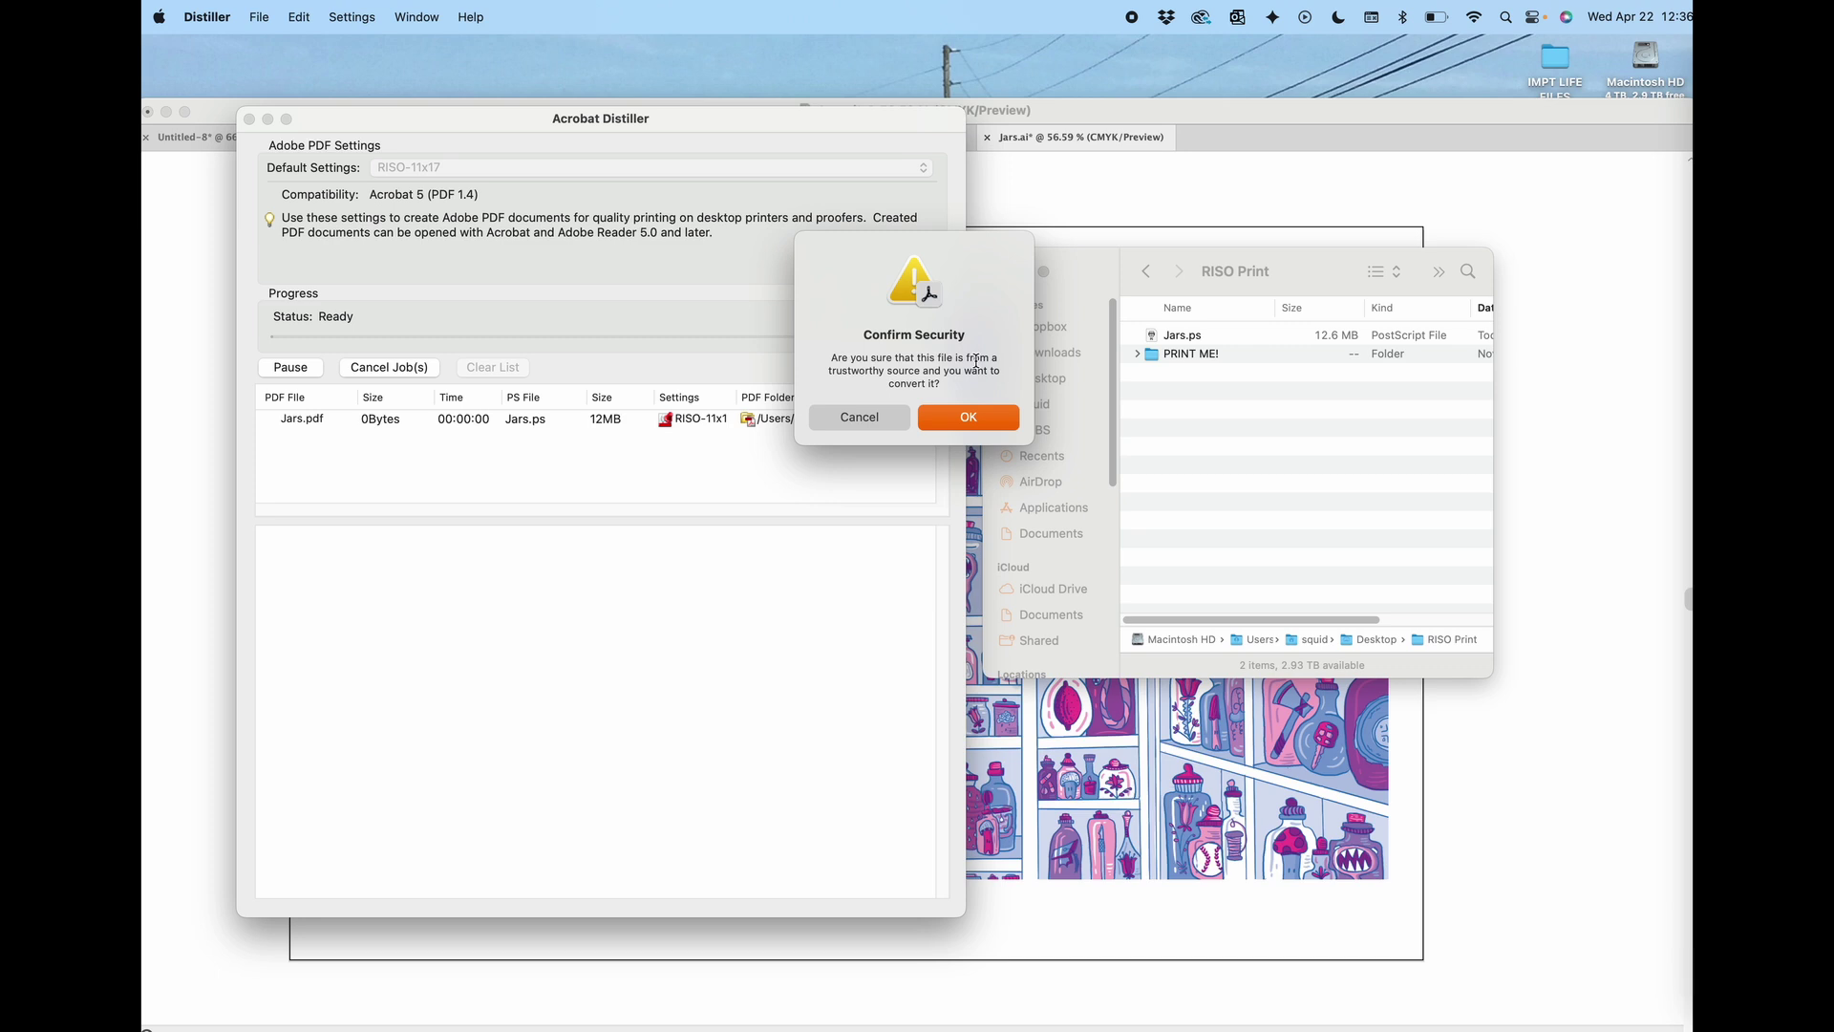
left_click(997, 425)
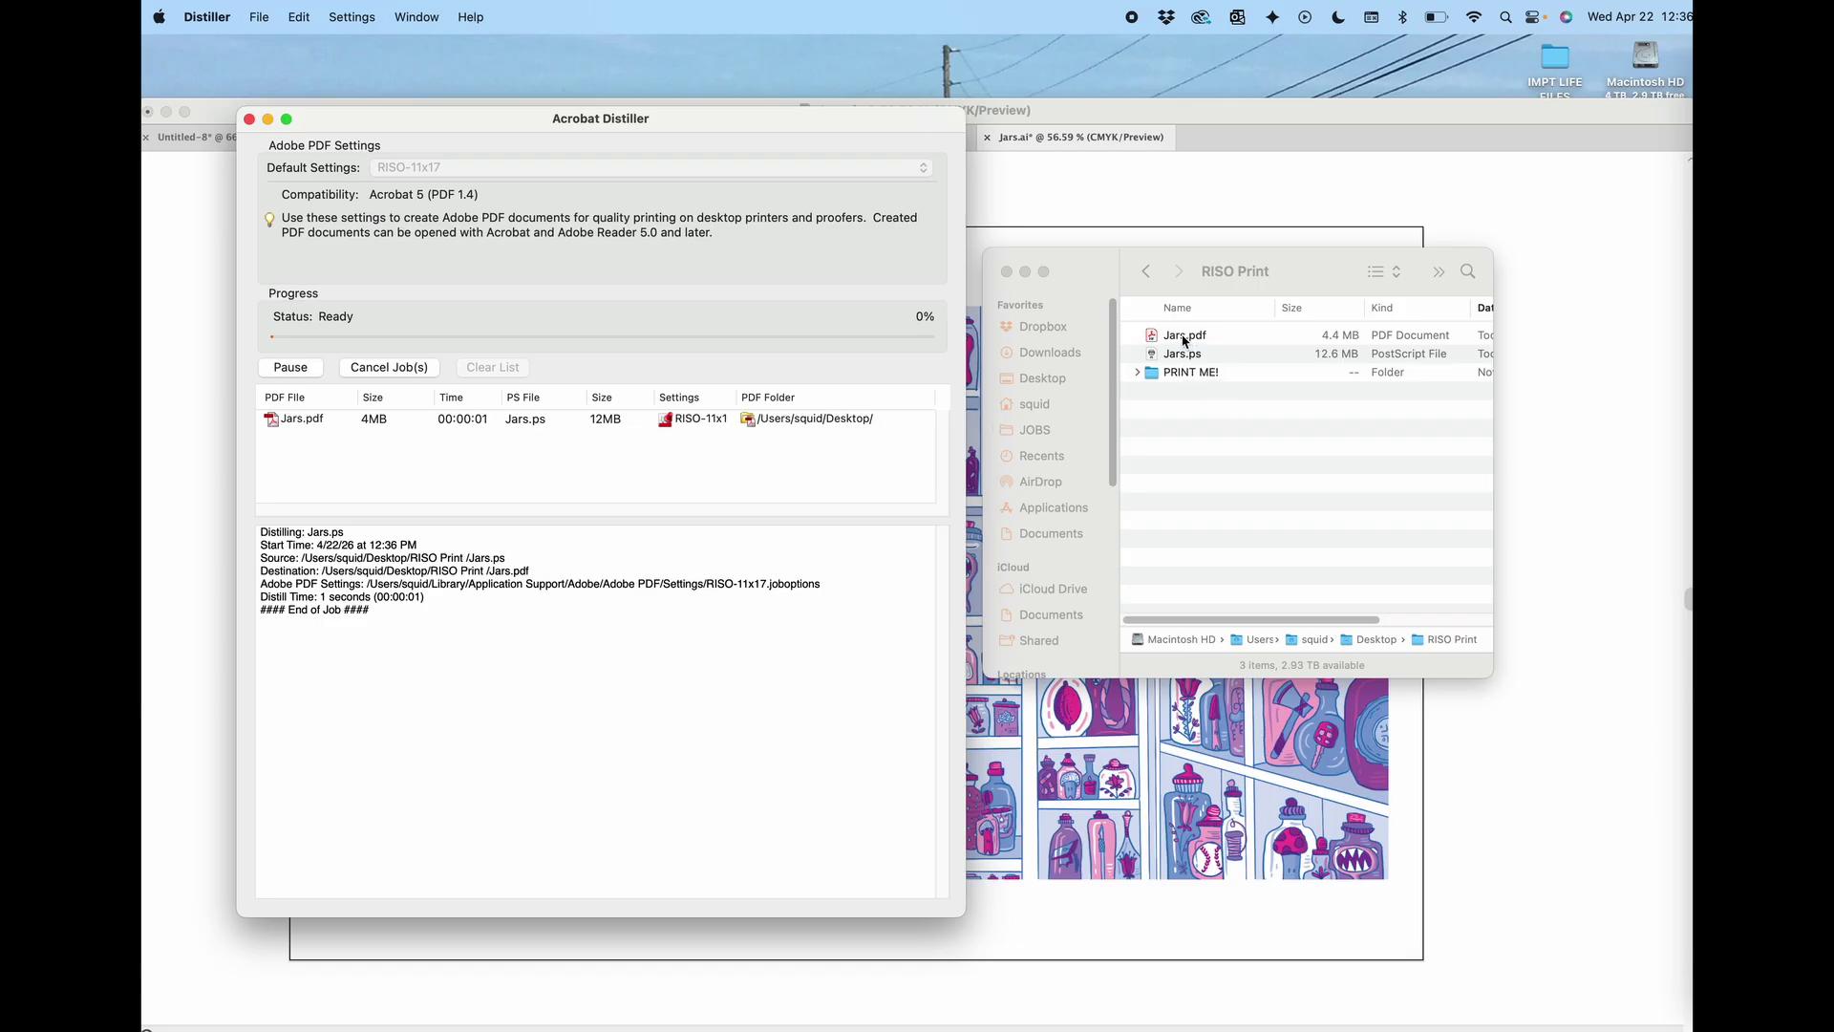
- Open Jars.pdf from the RISO Print folder in Acrobat and compare the Blue and Flo Pink separation pages using the page thumbnails
left_click(1286, 272)
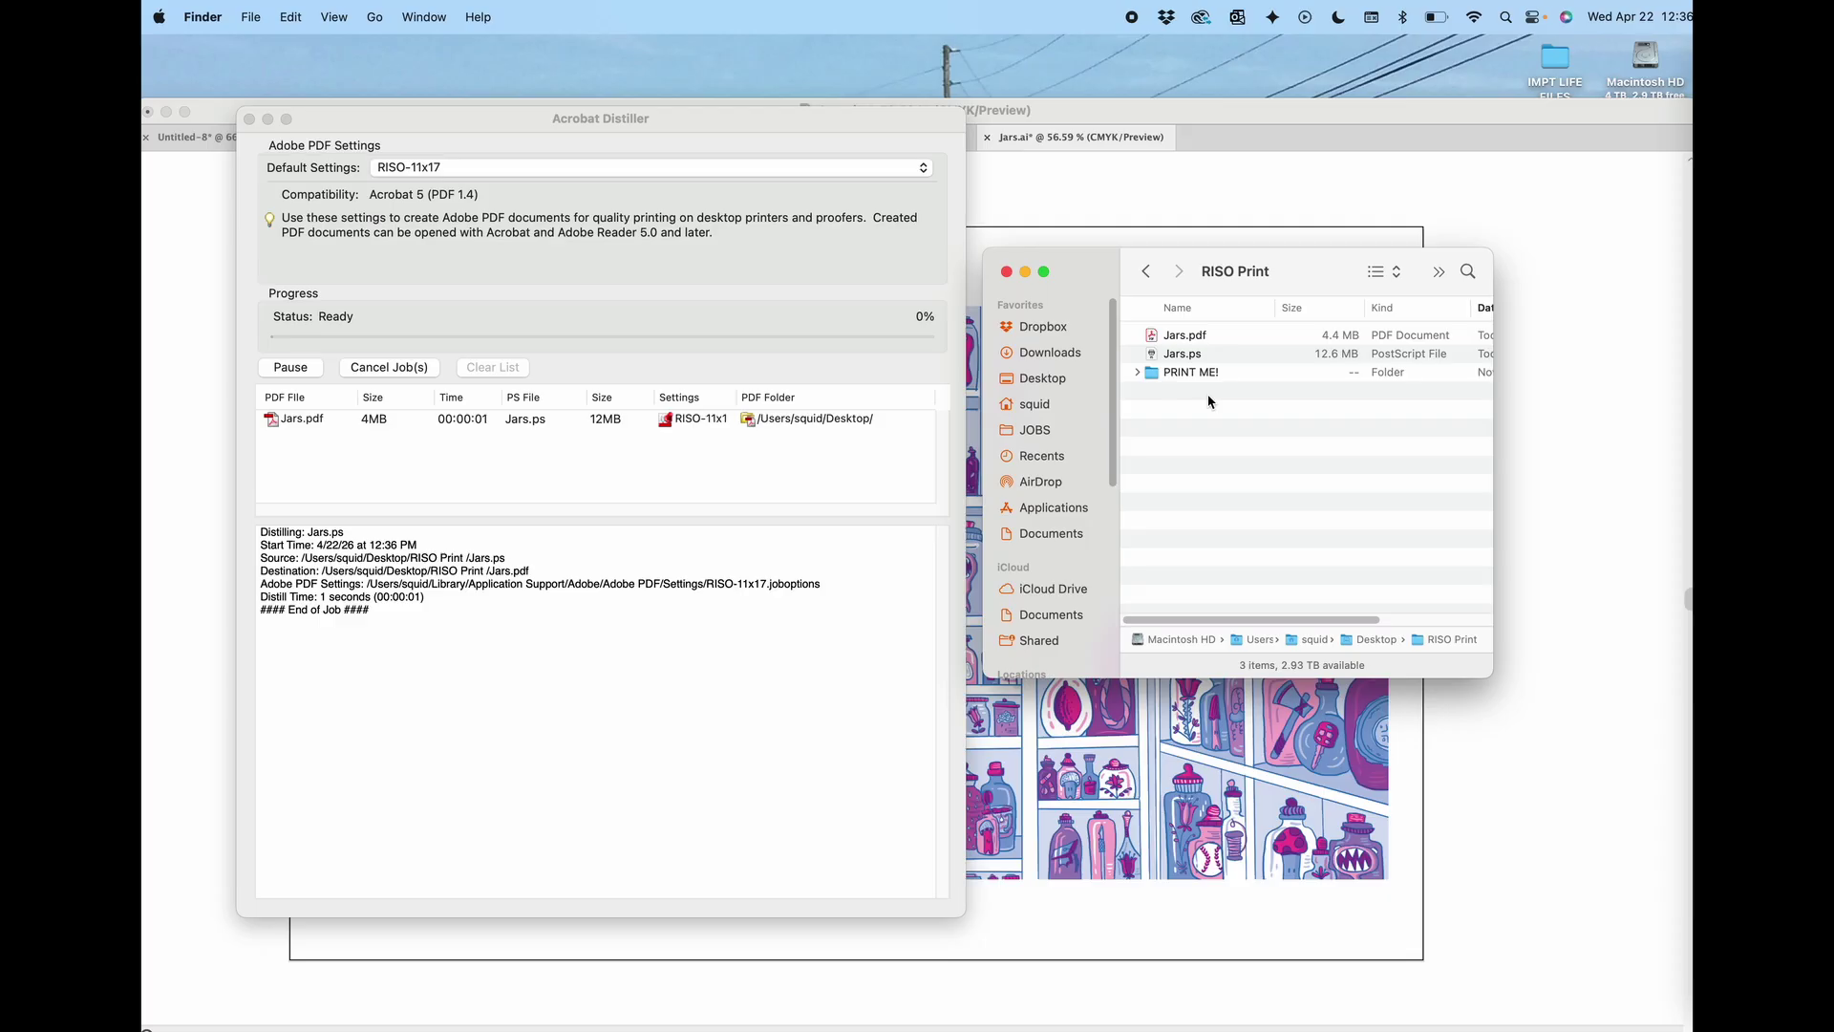
double_click(1190, 335)
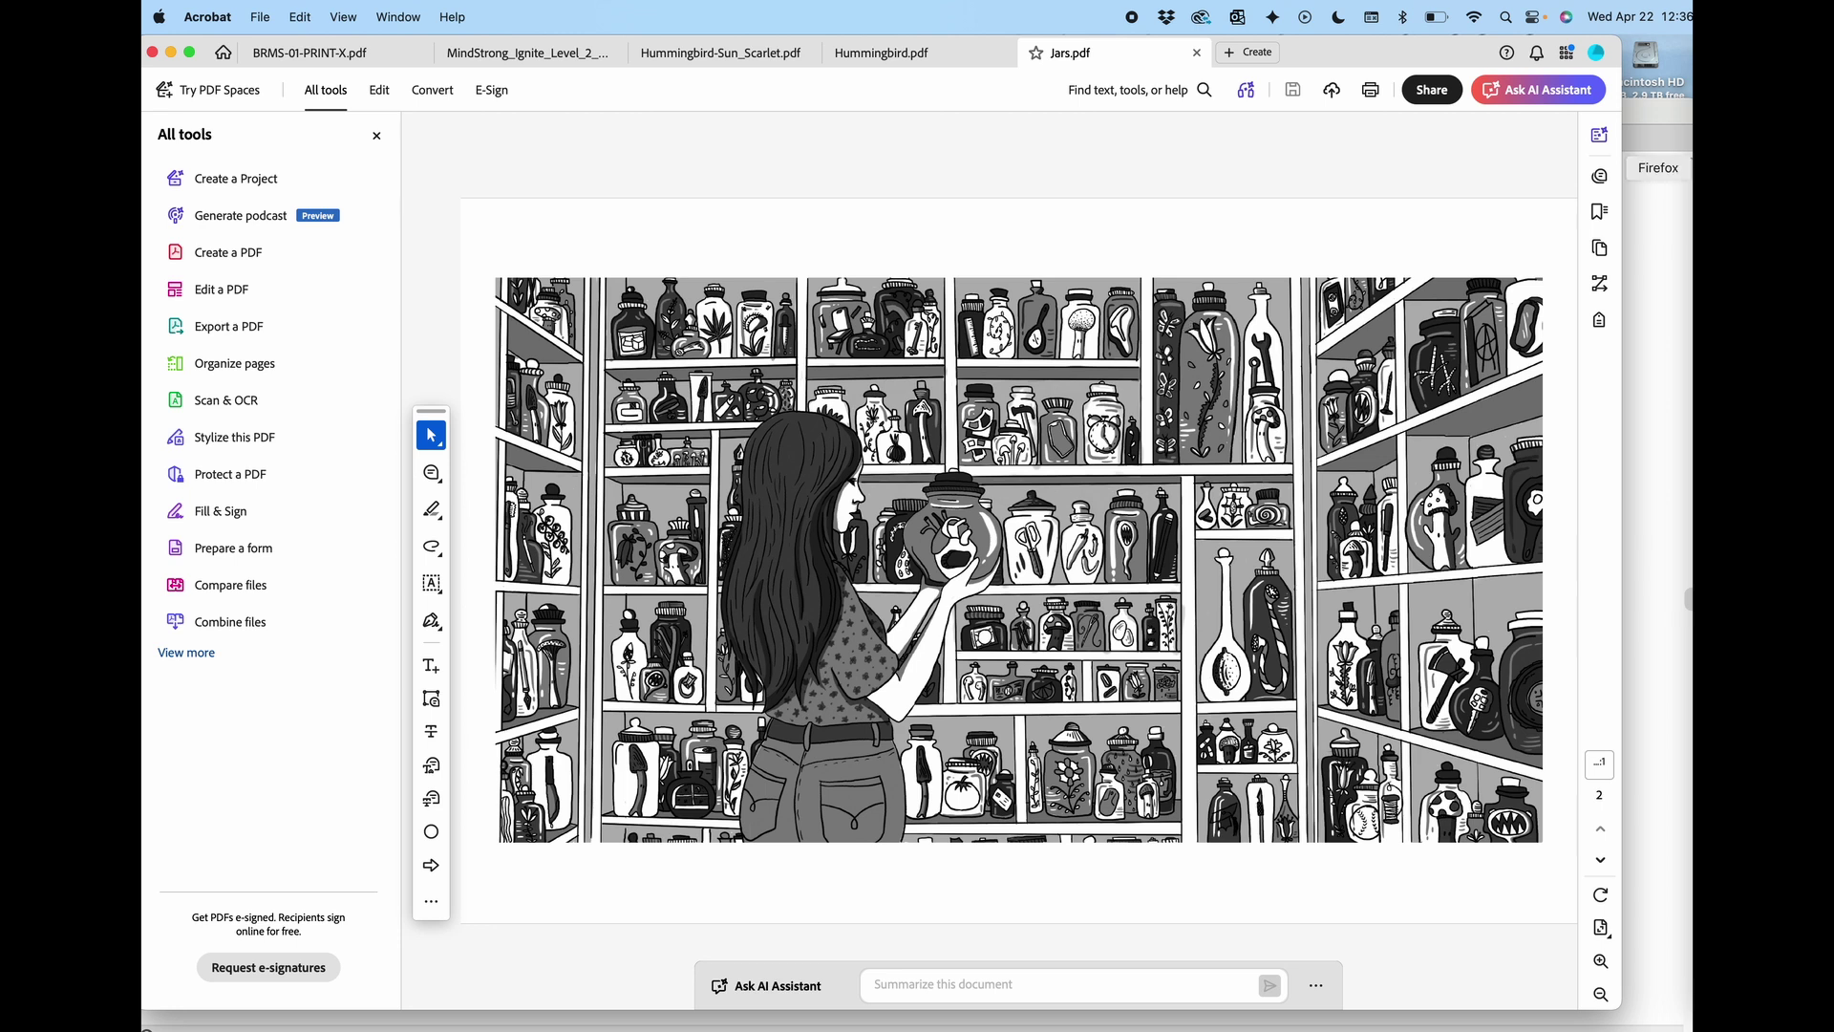
left_click(1601, 248)
mouse_move(1411, 320)
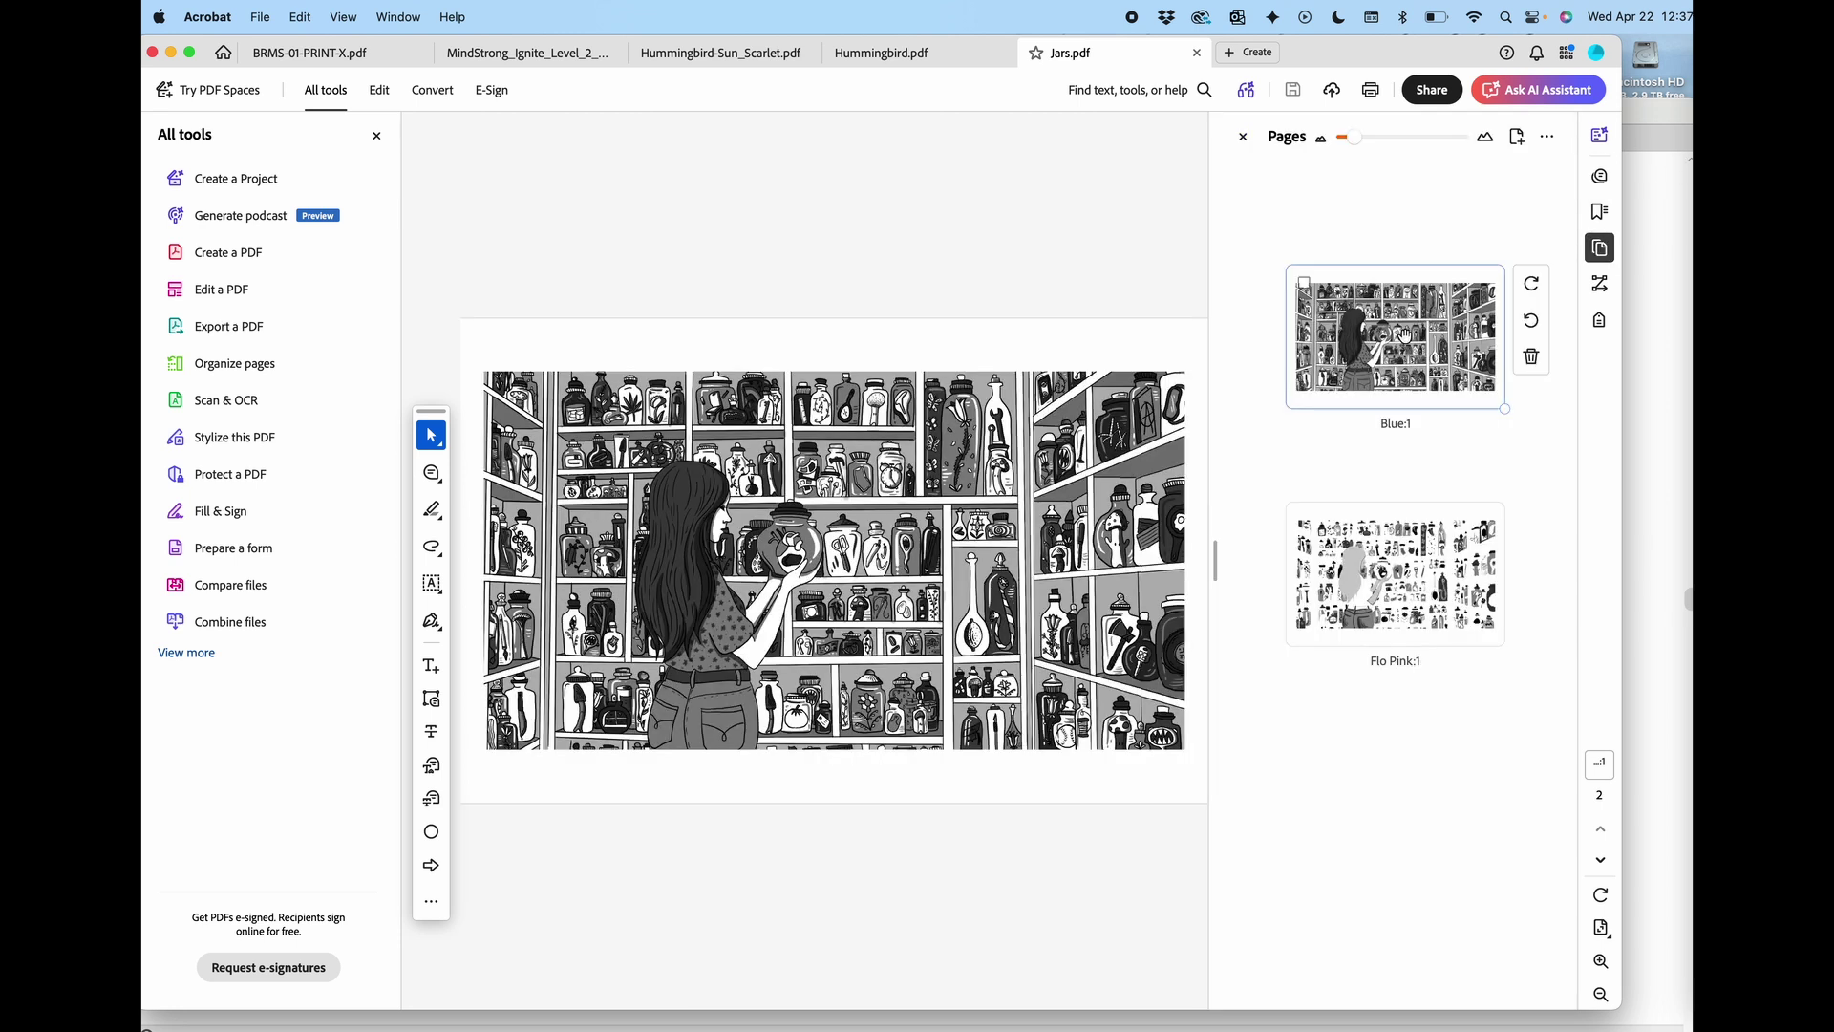
left_click(1400, 568)
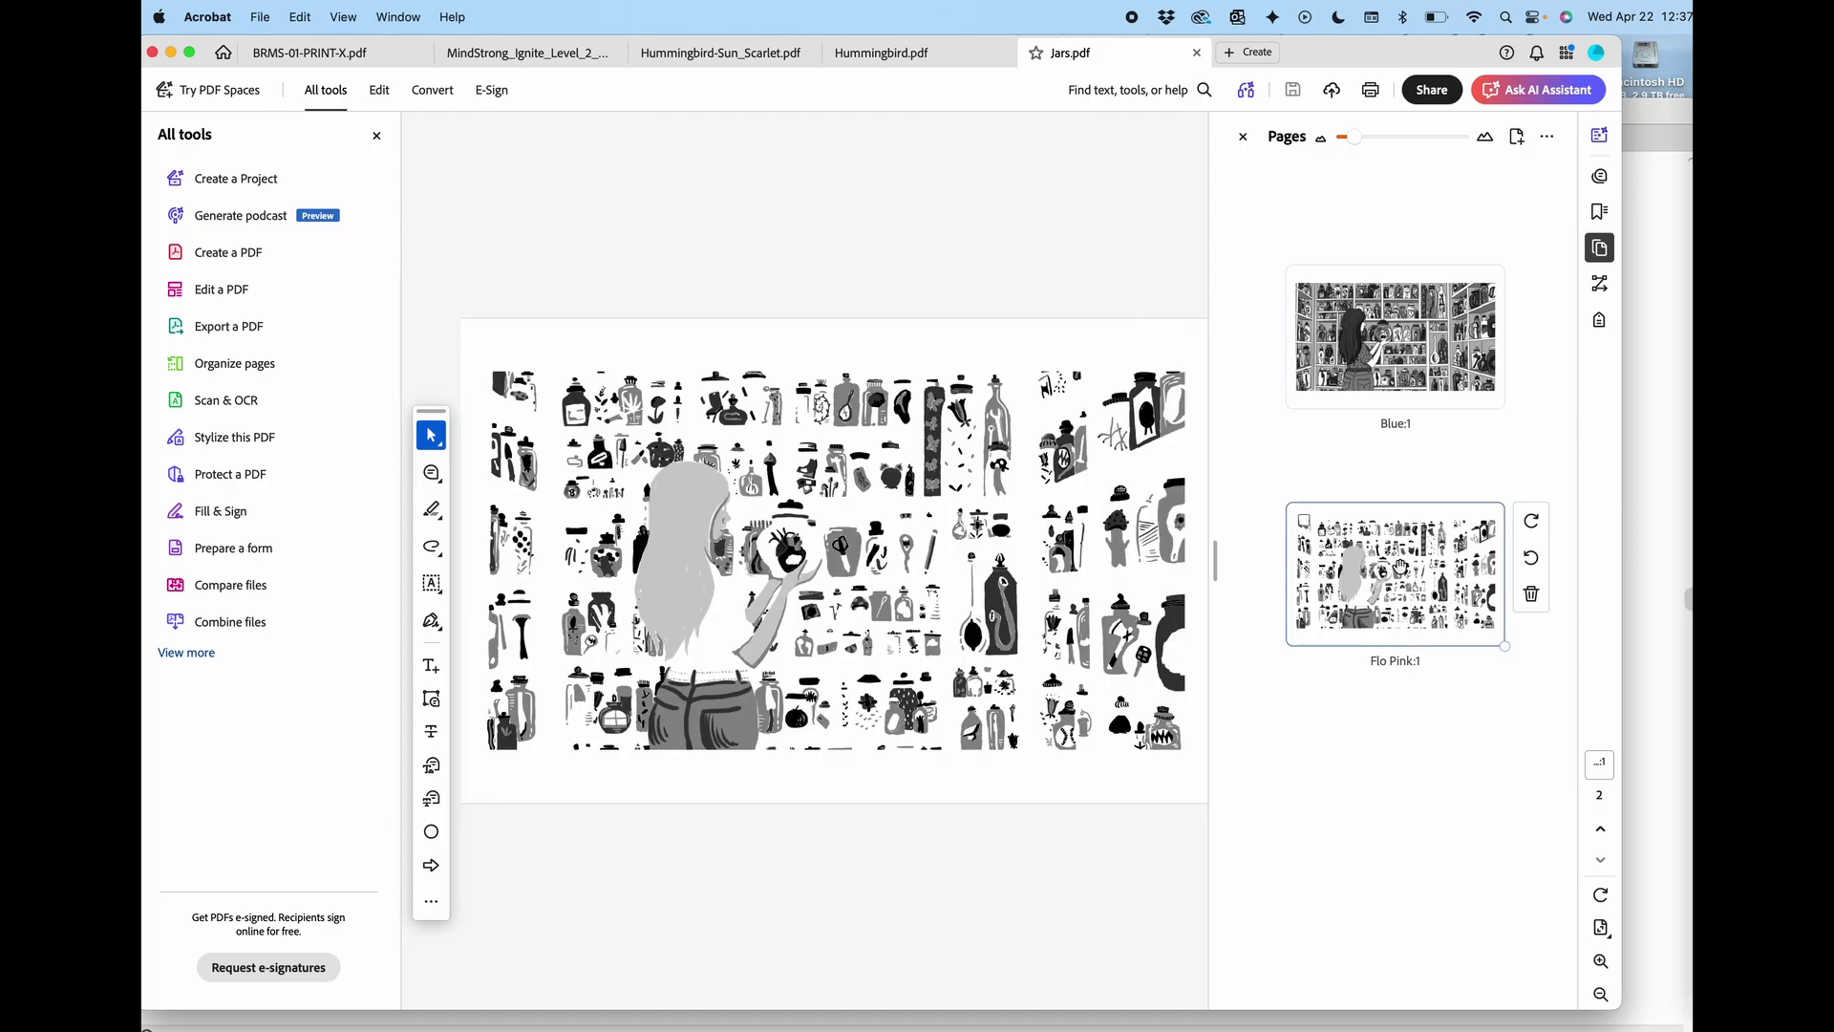
left_click(1418, 380)
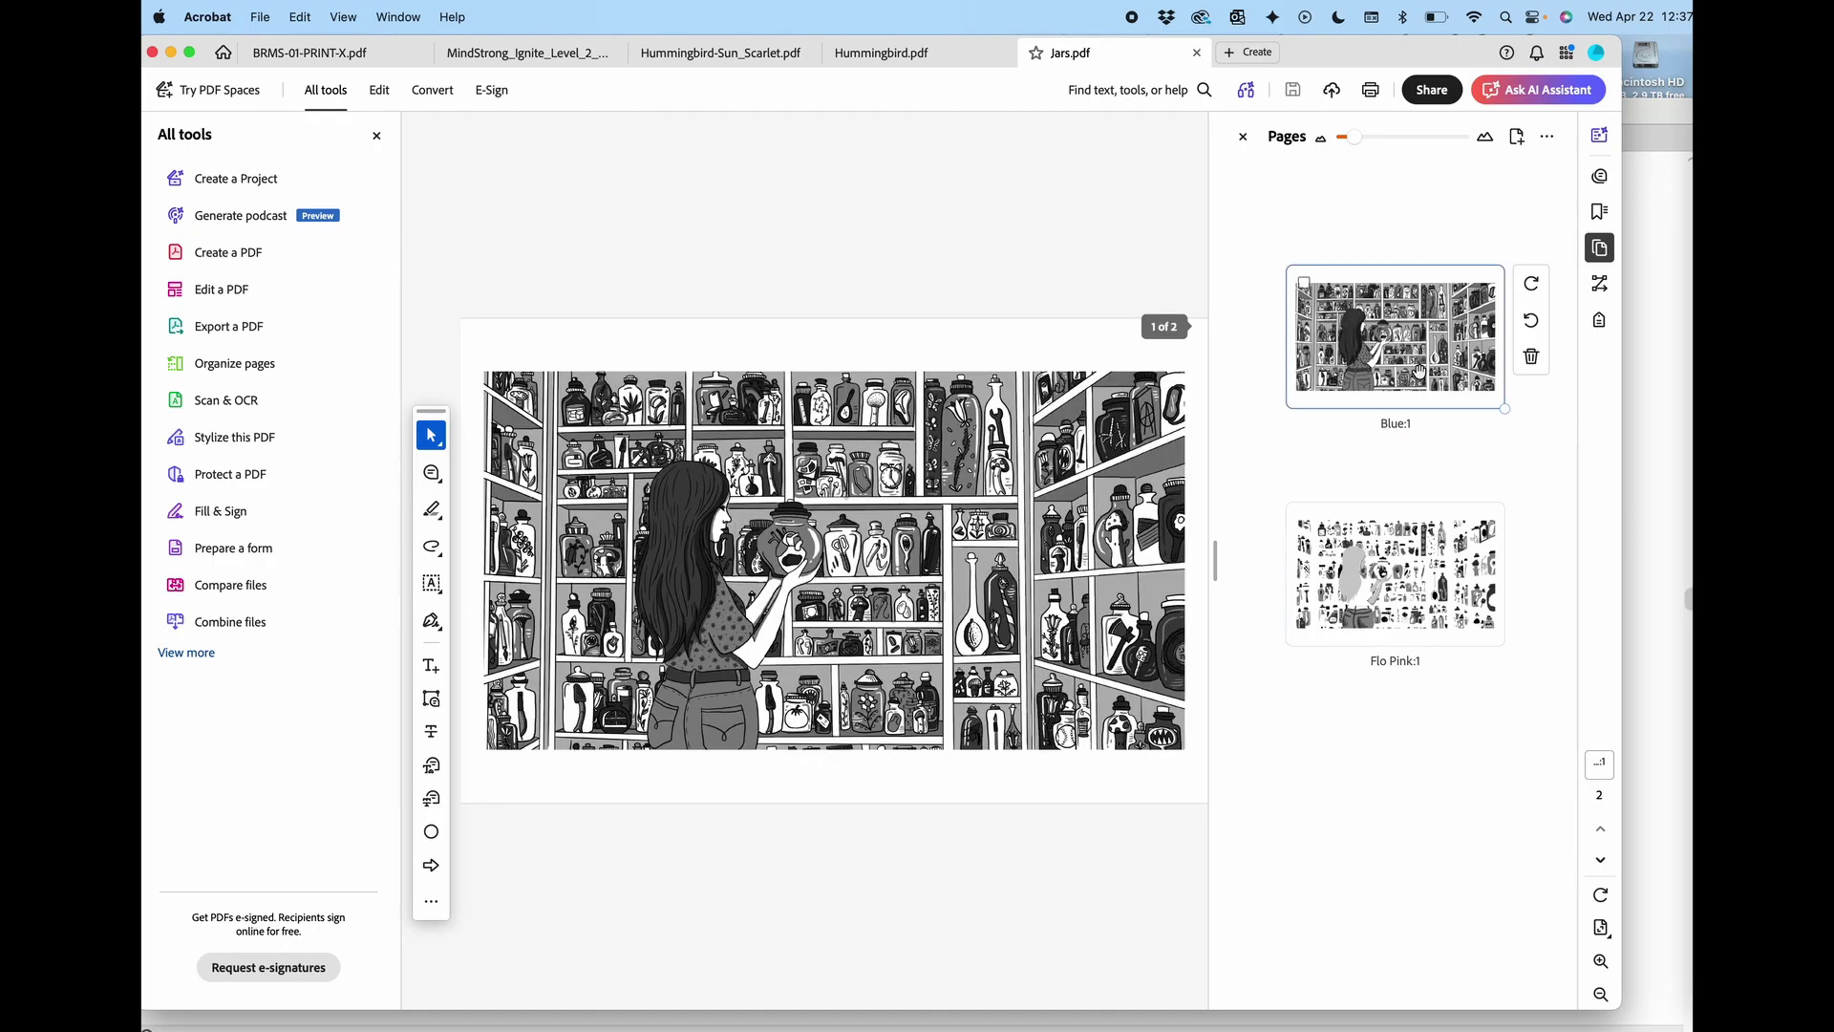
left_click(1410, 568)
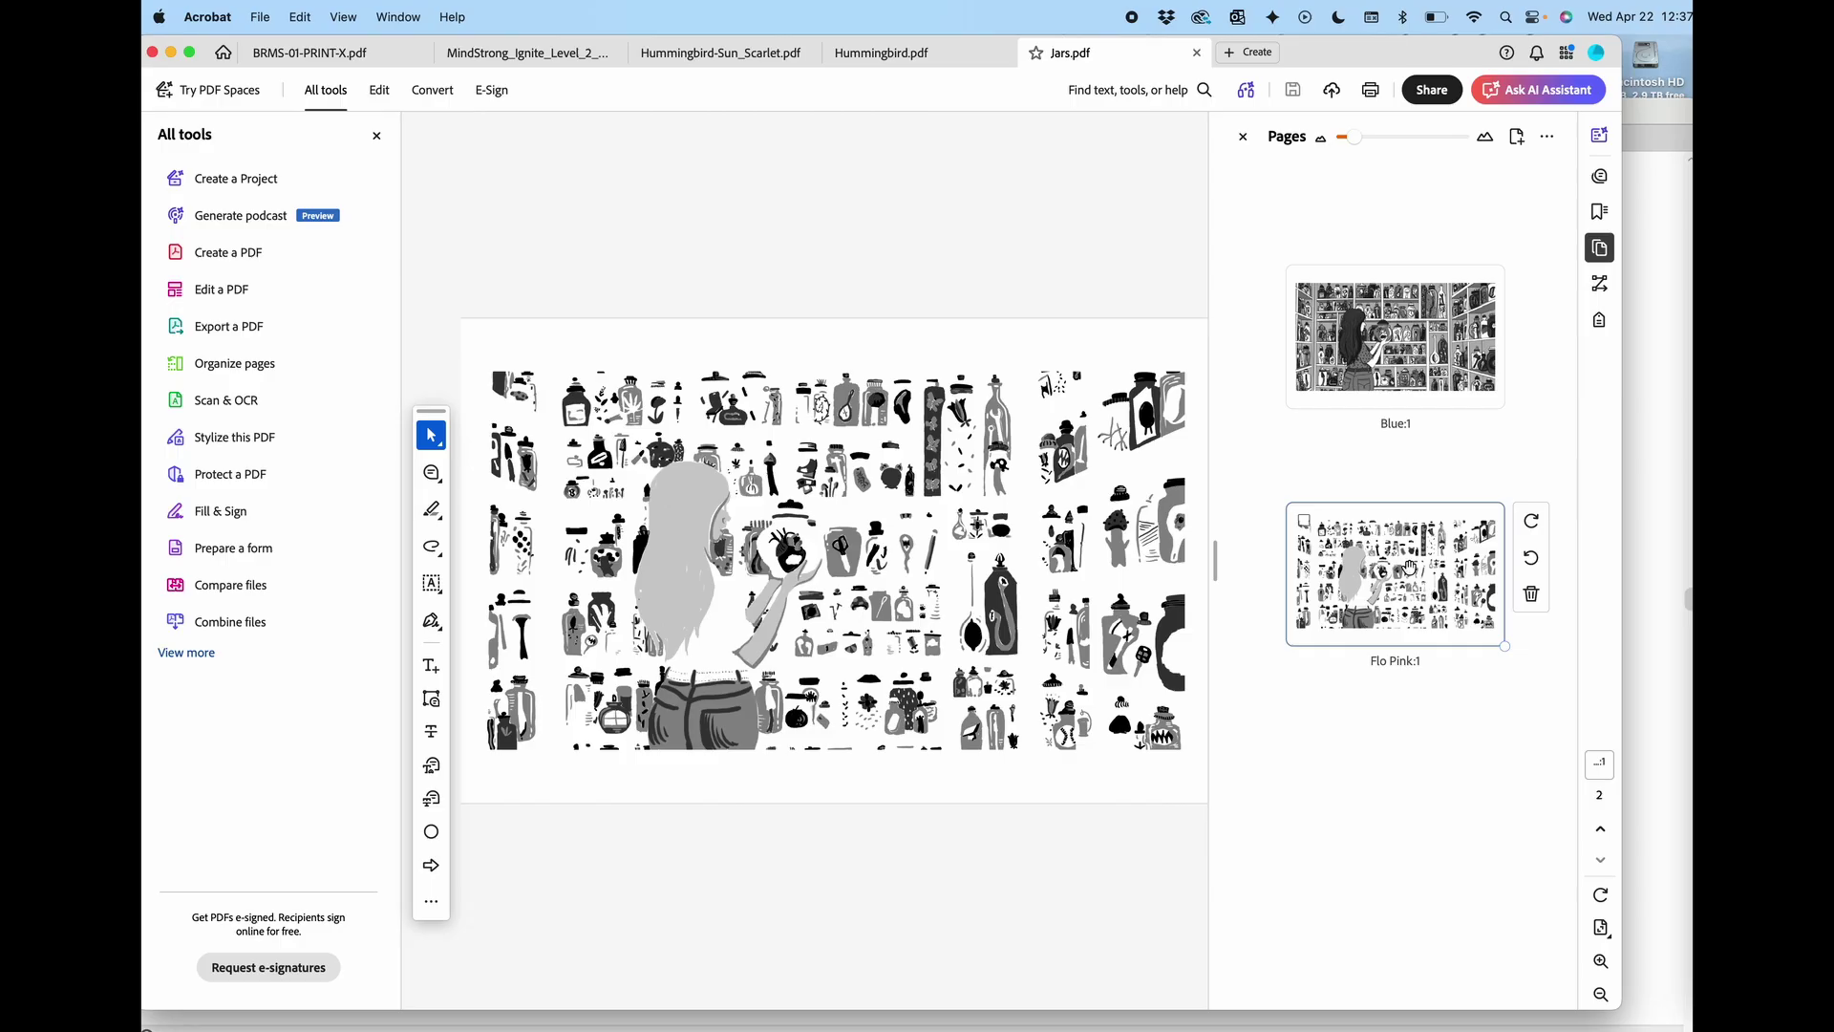